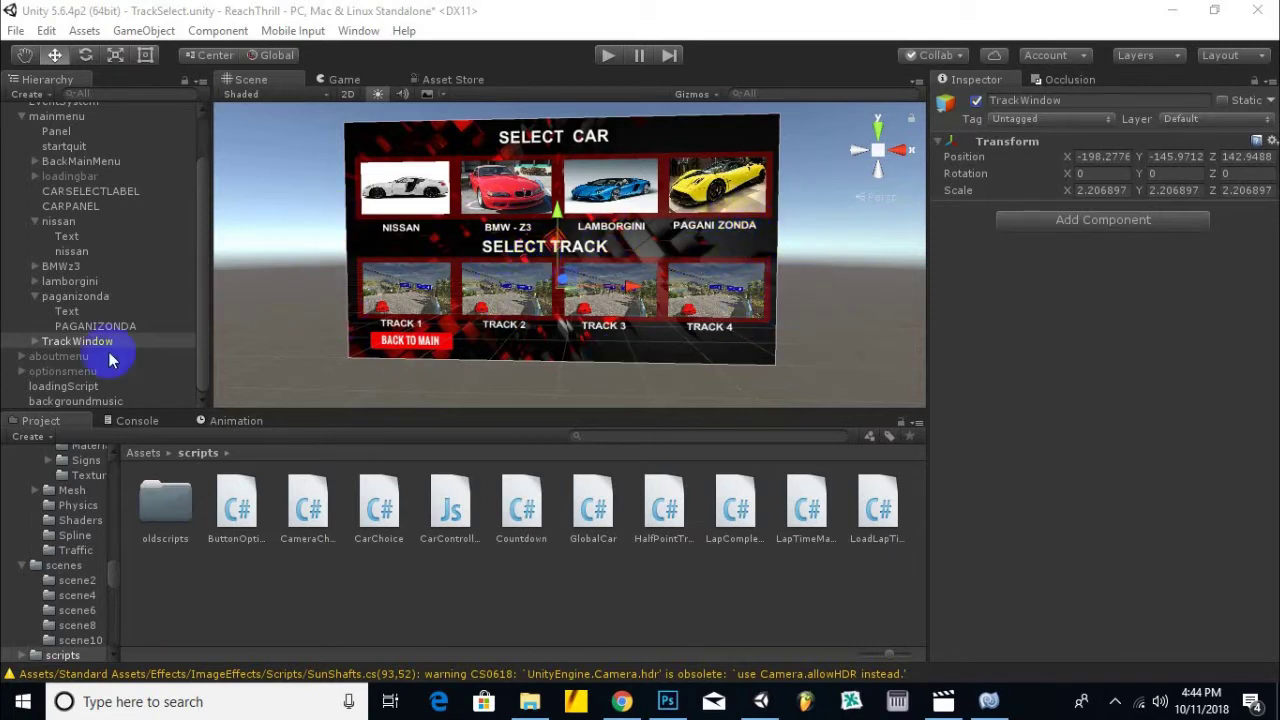
Untick TrackWindow's active checkbox in the Inspector to hide the track section.
click(34, 343)
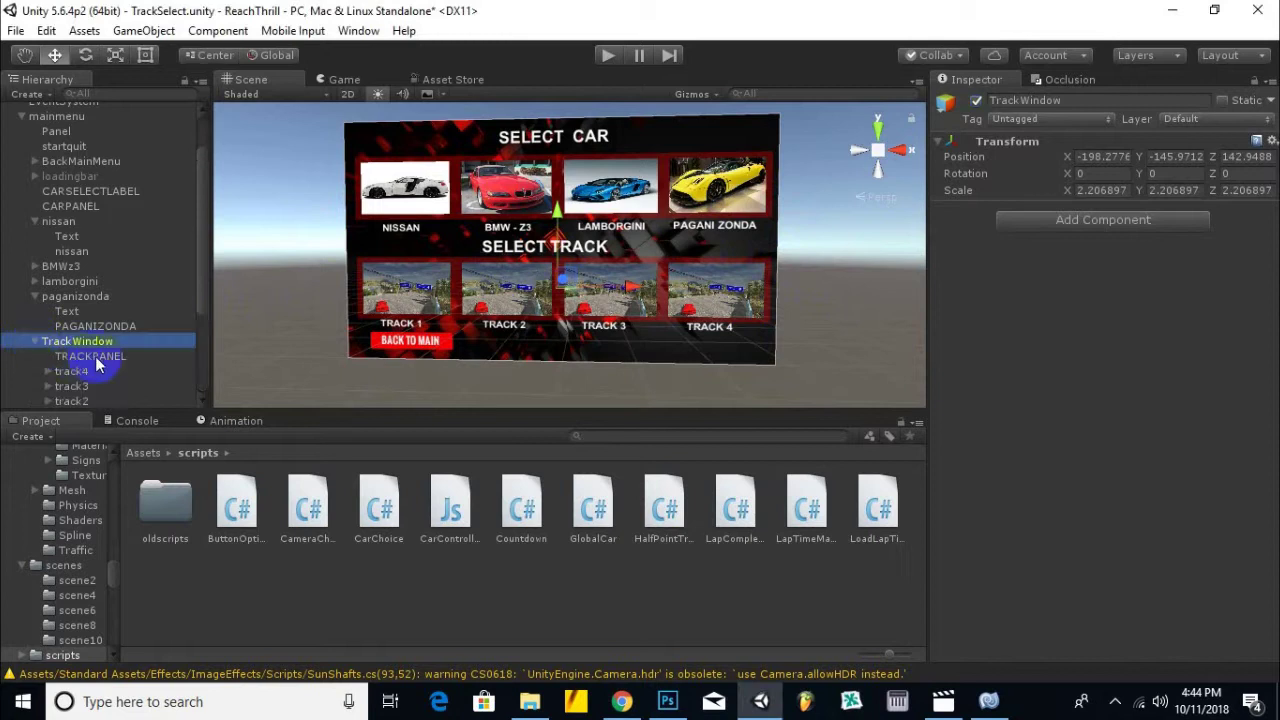
scroll(95, 360, down, 3)
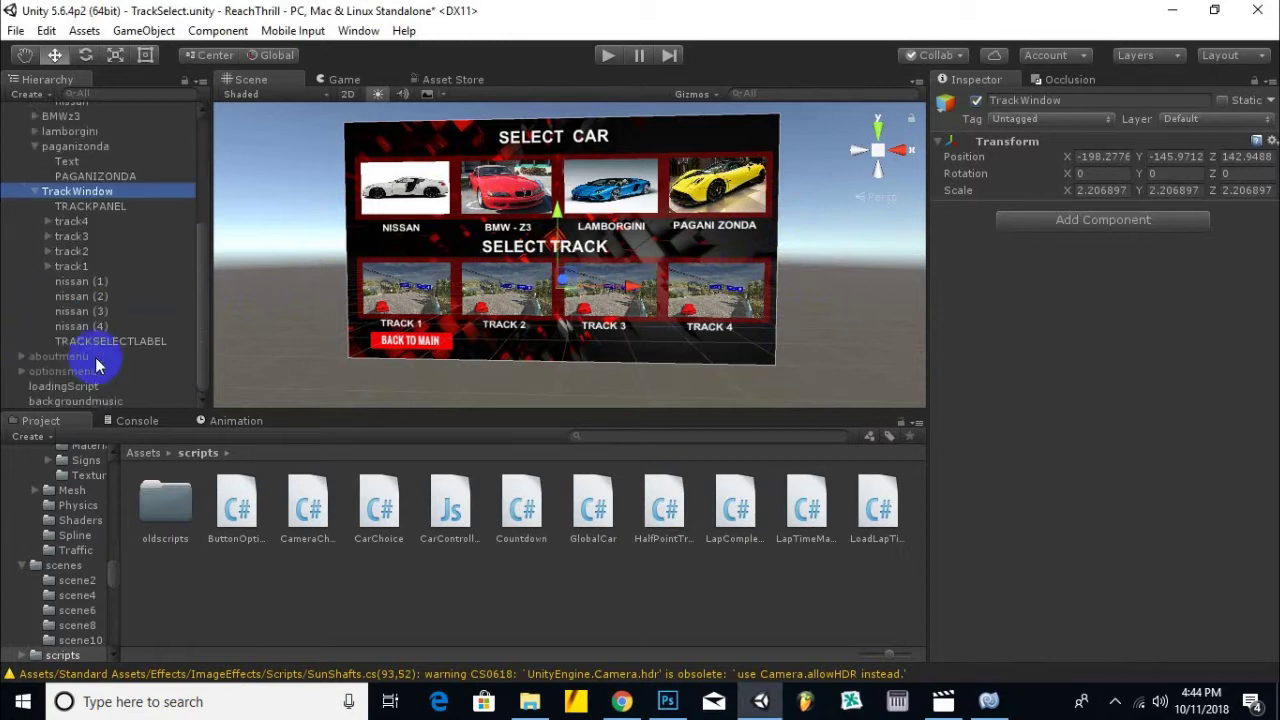
click(34, 191)
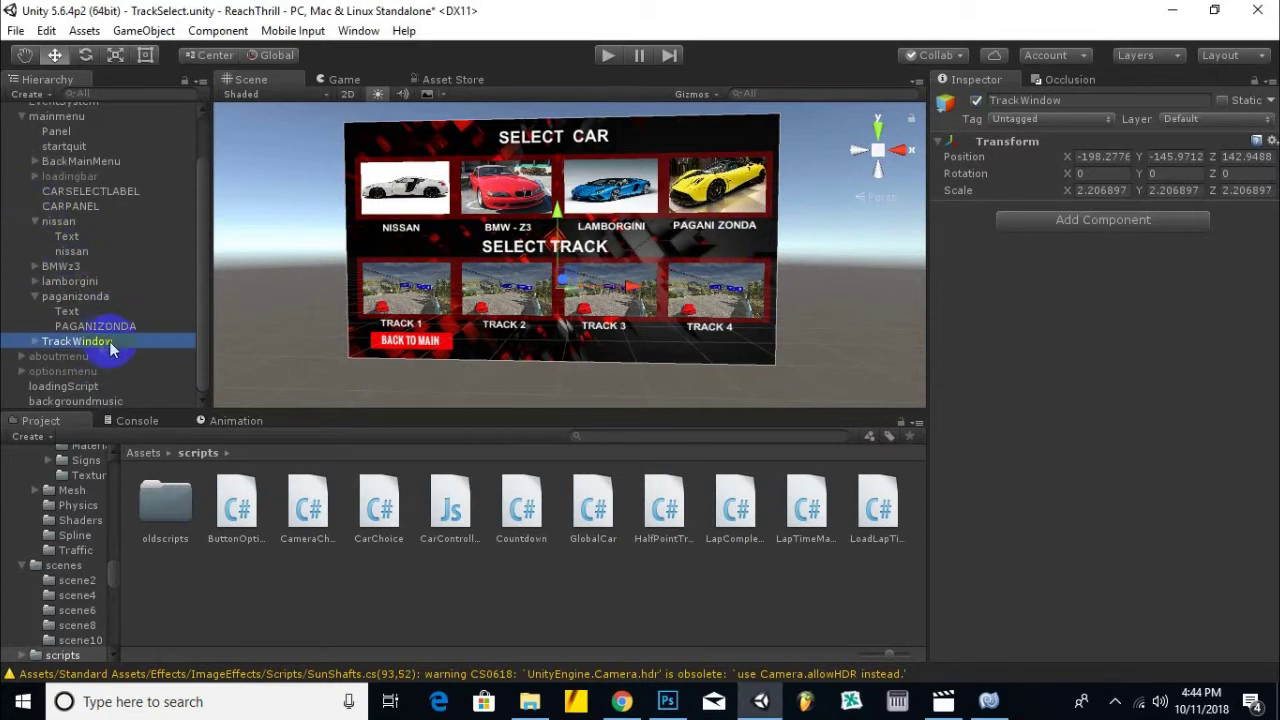
click(976, 101)
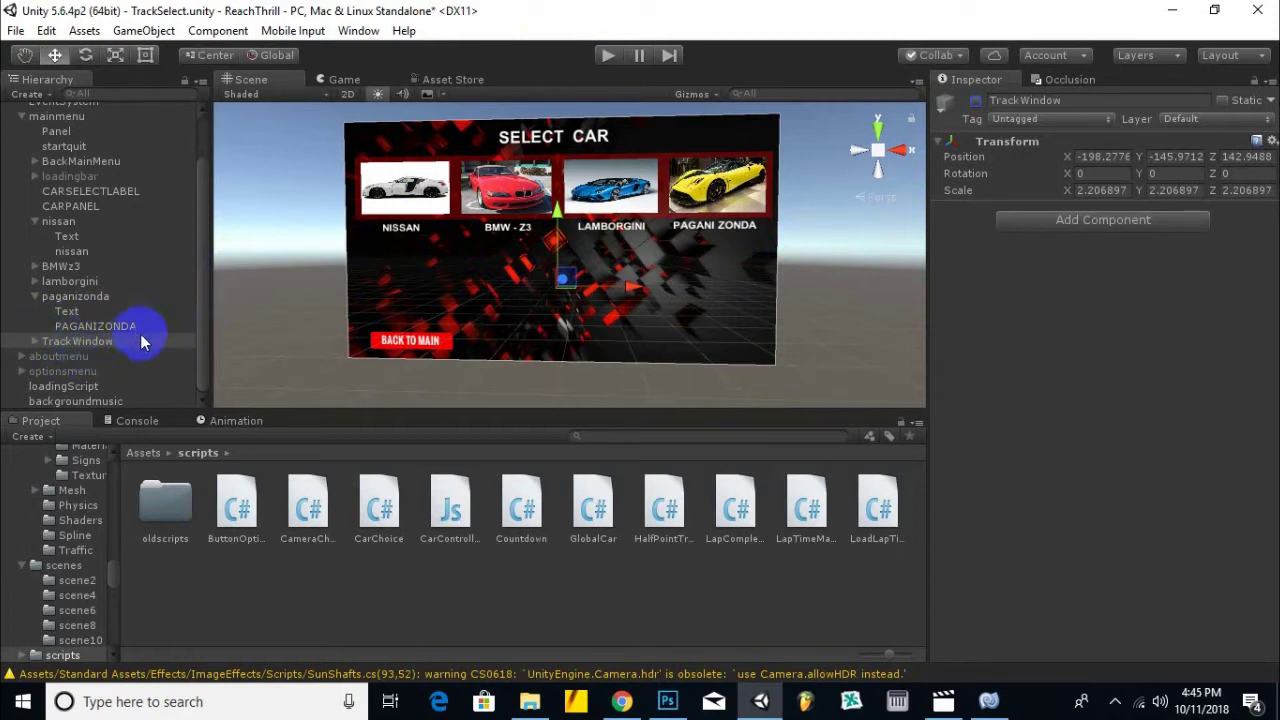
click(988, 701)
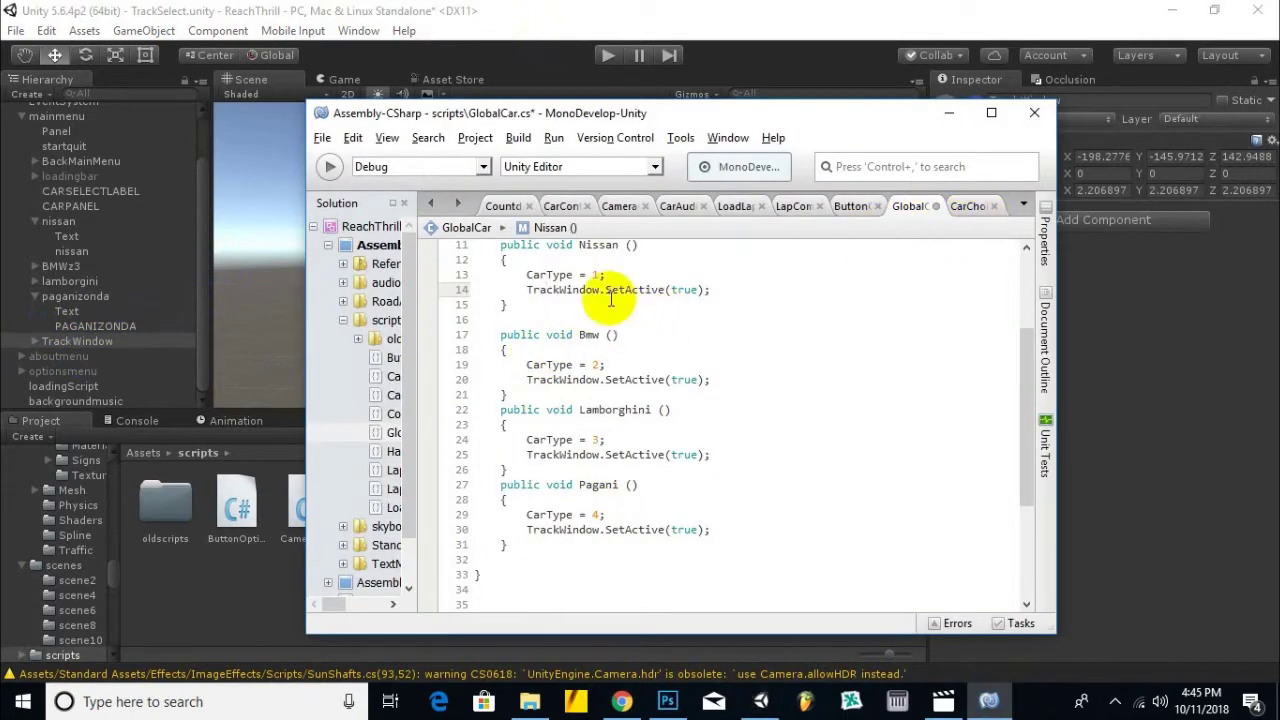
scroll(585, 310, up, 4)
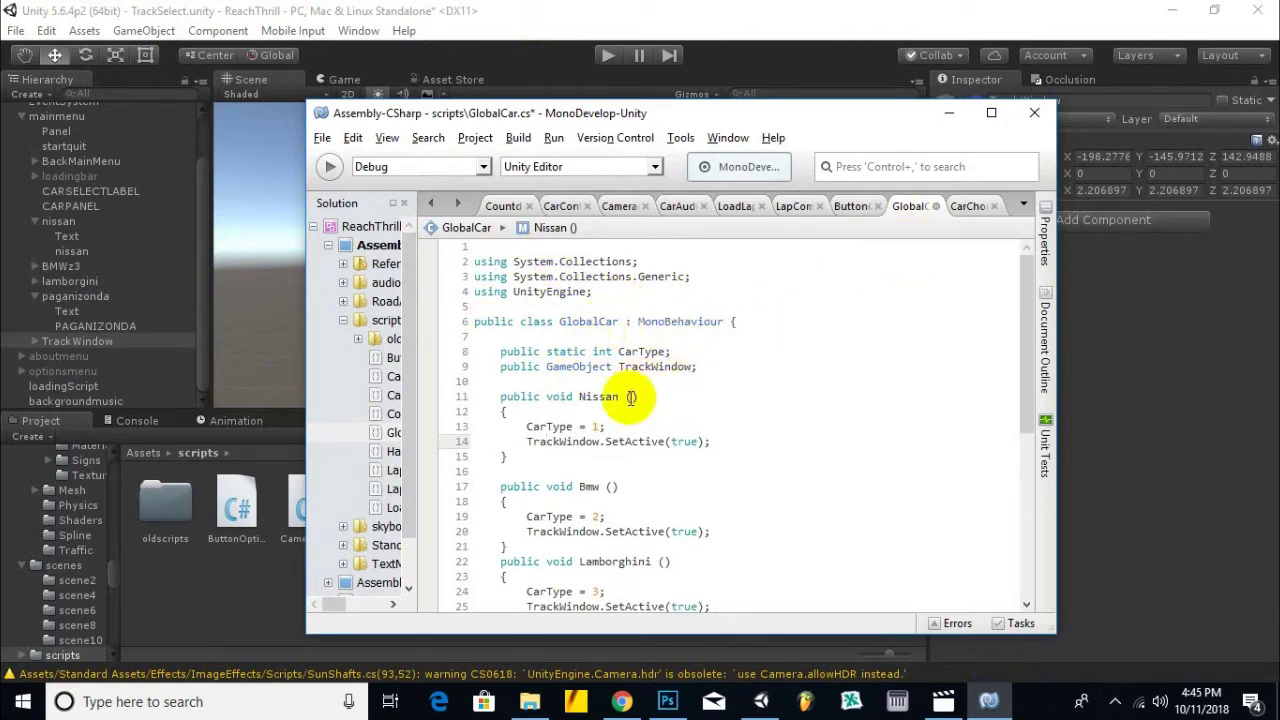
drag(500, 396, 575, 396)
click(571, 381)
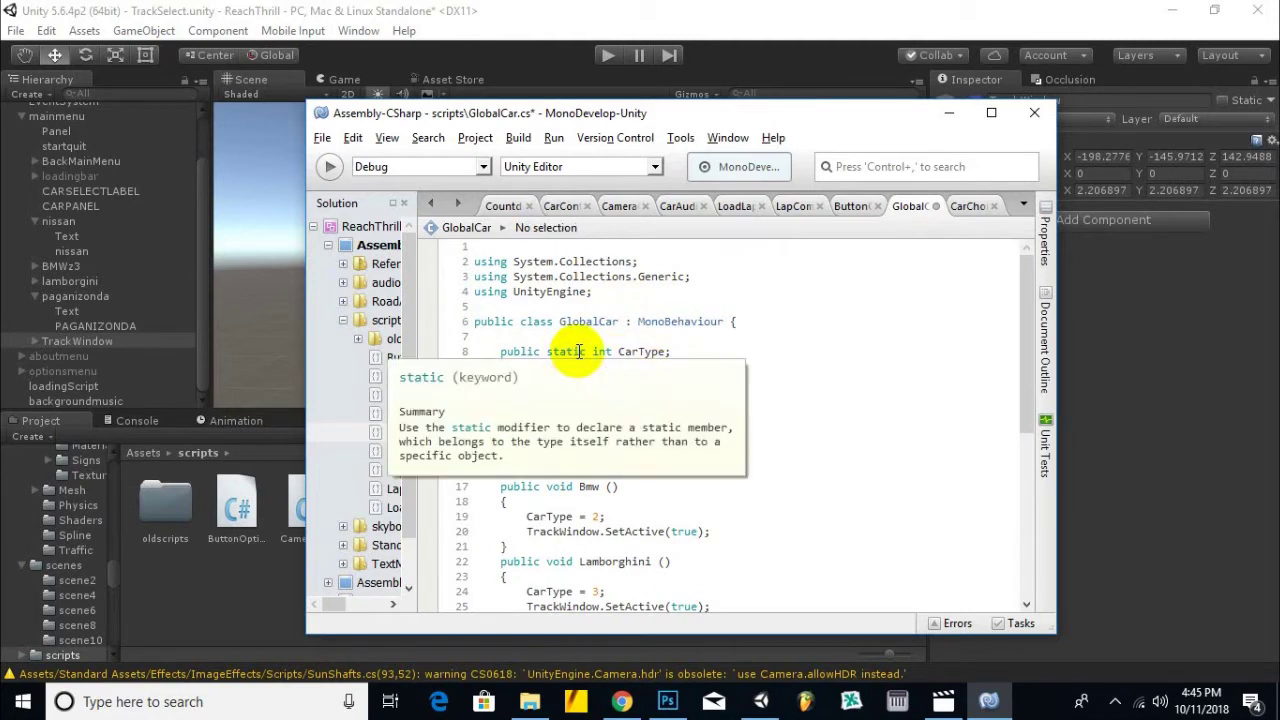
click(637, 398)
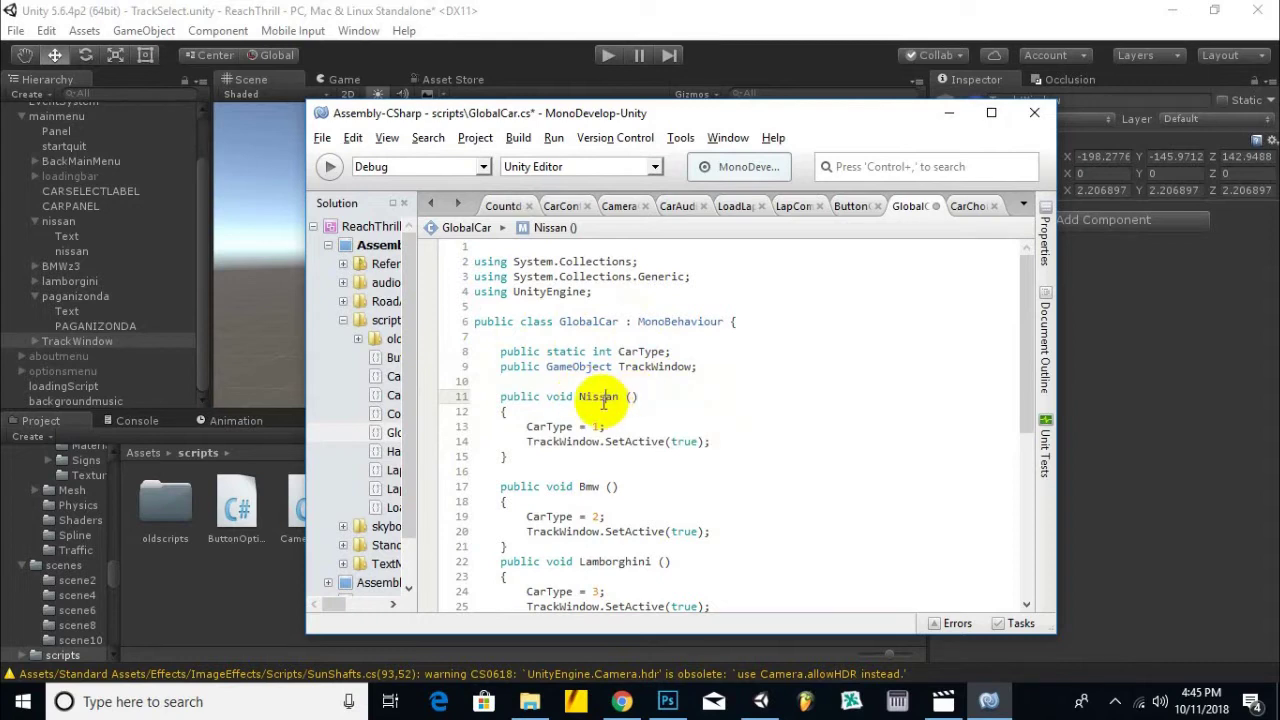
scroll(602, 408, down, 1)
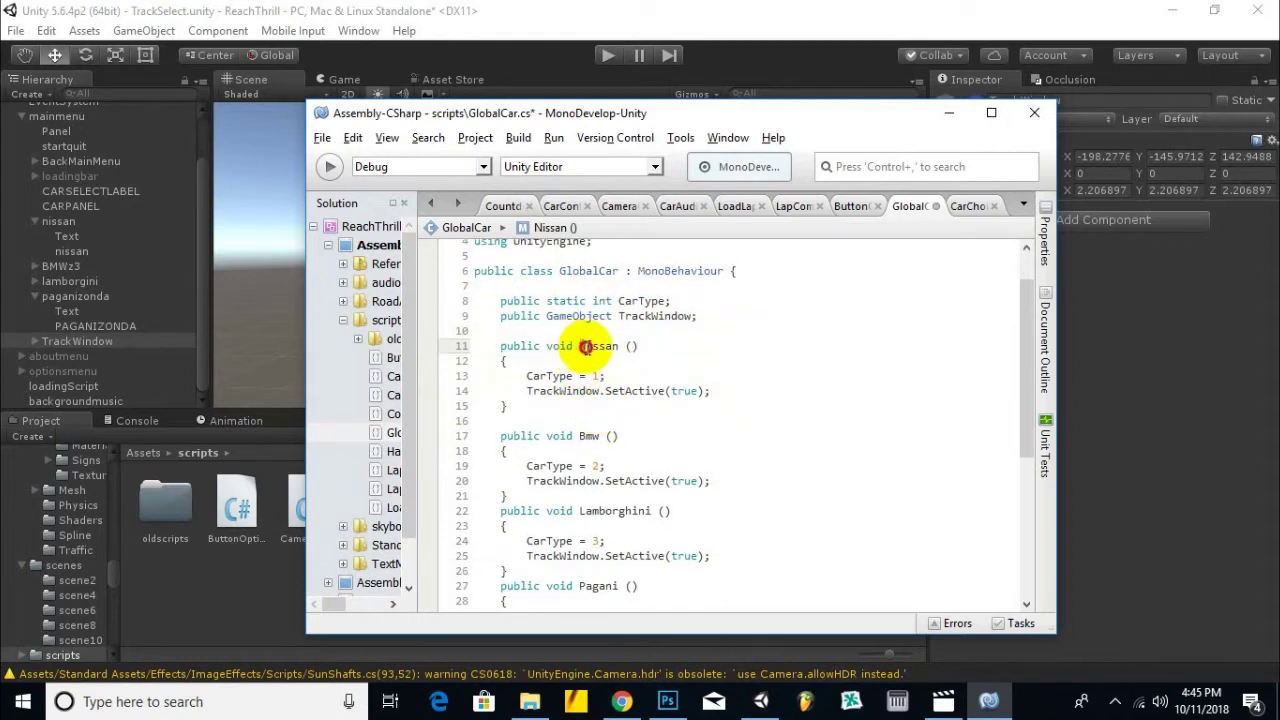
drag(581, 347, 659, 348)
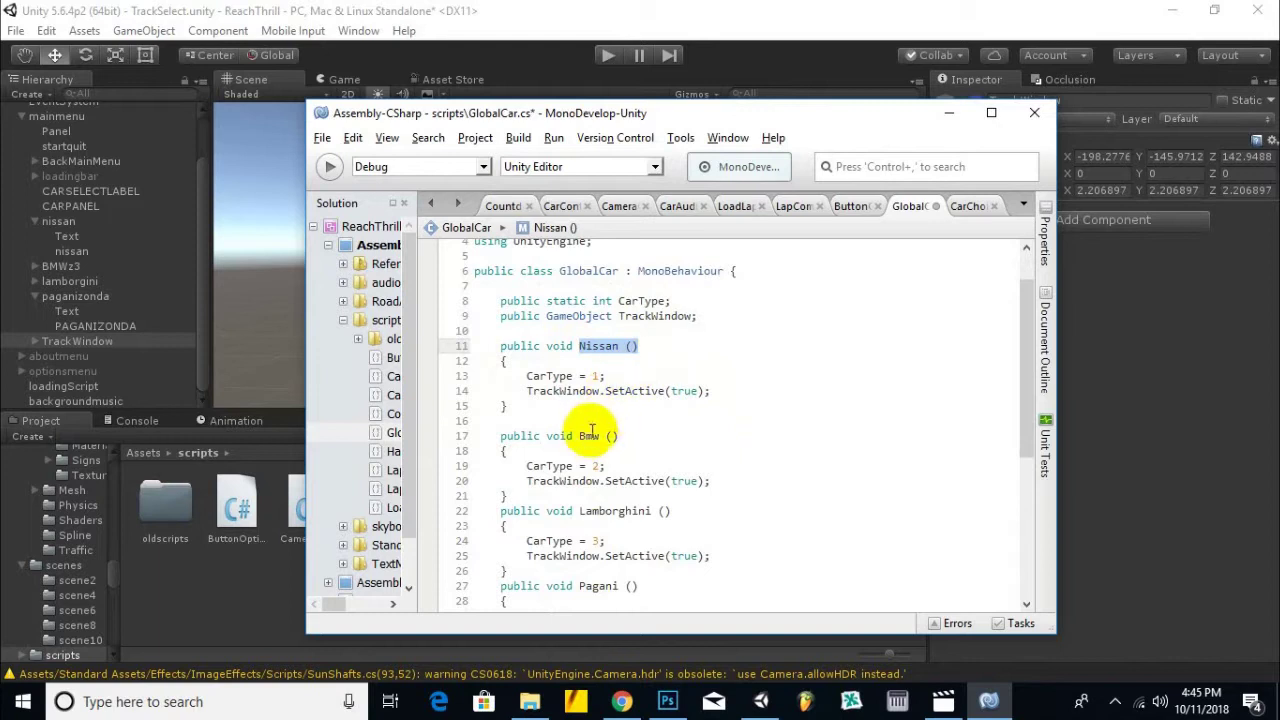
click(615, 346)
drag(659, 346, 580, 346)
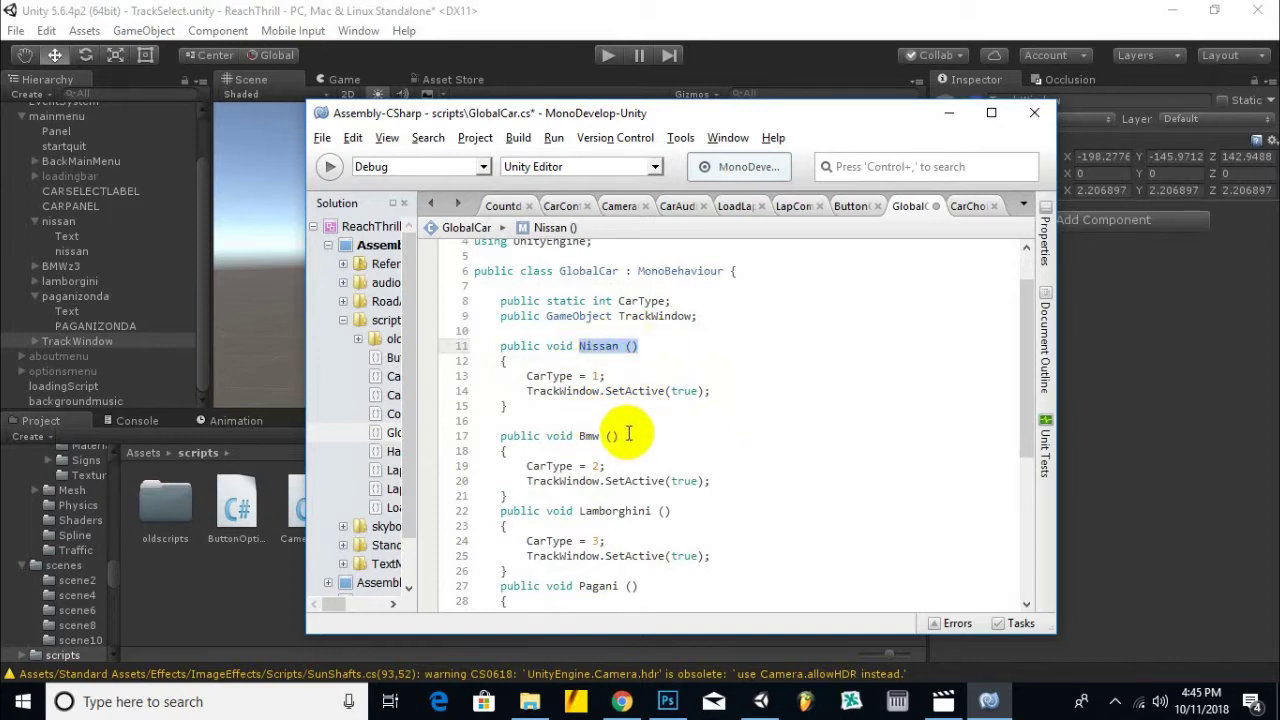
drag(618, 436, 583, 436)
drag(672, 511, 580, 511)
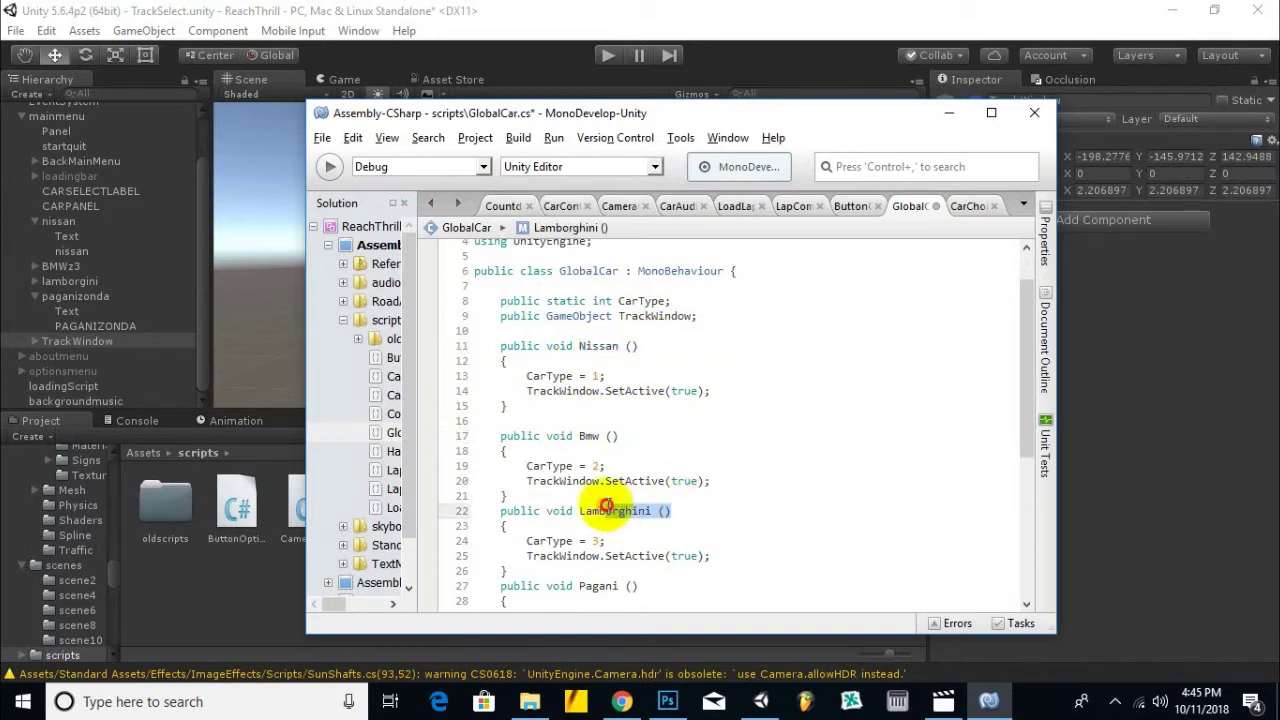
click(652, 588)
drag(652, 588, 580, 588)
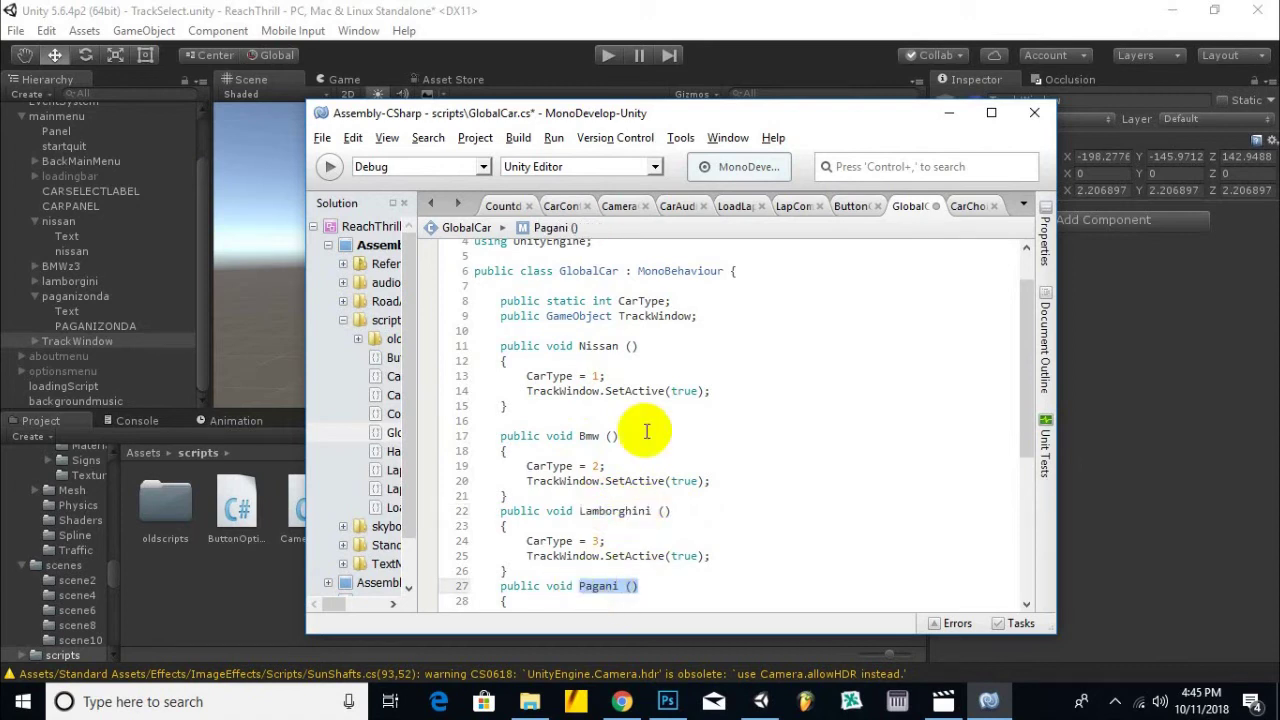
scroll(651, 429, down, 1)
click(268, 286)
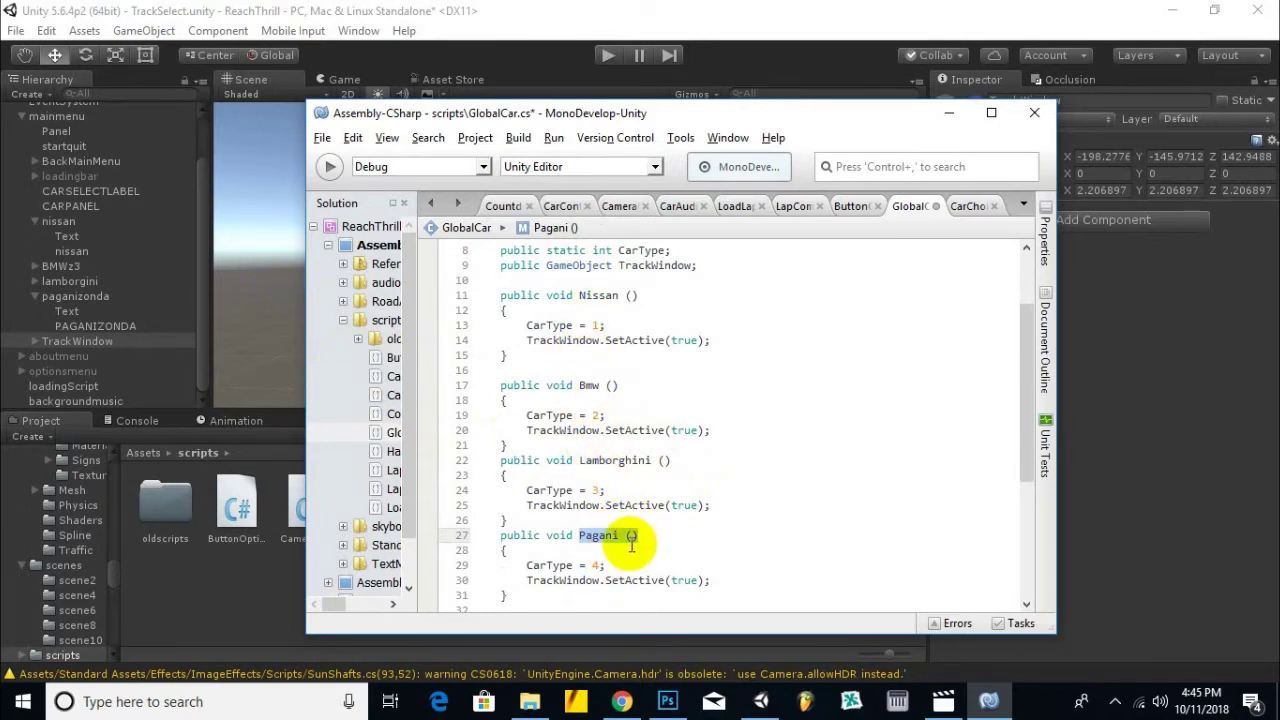
scroll(631, 543, down, 1)
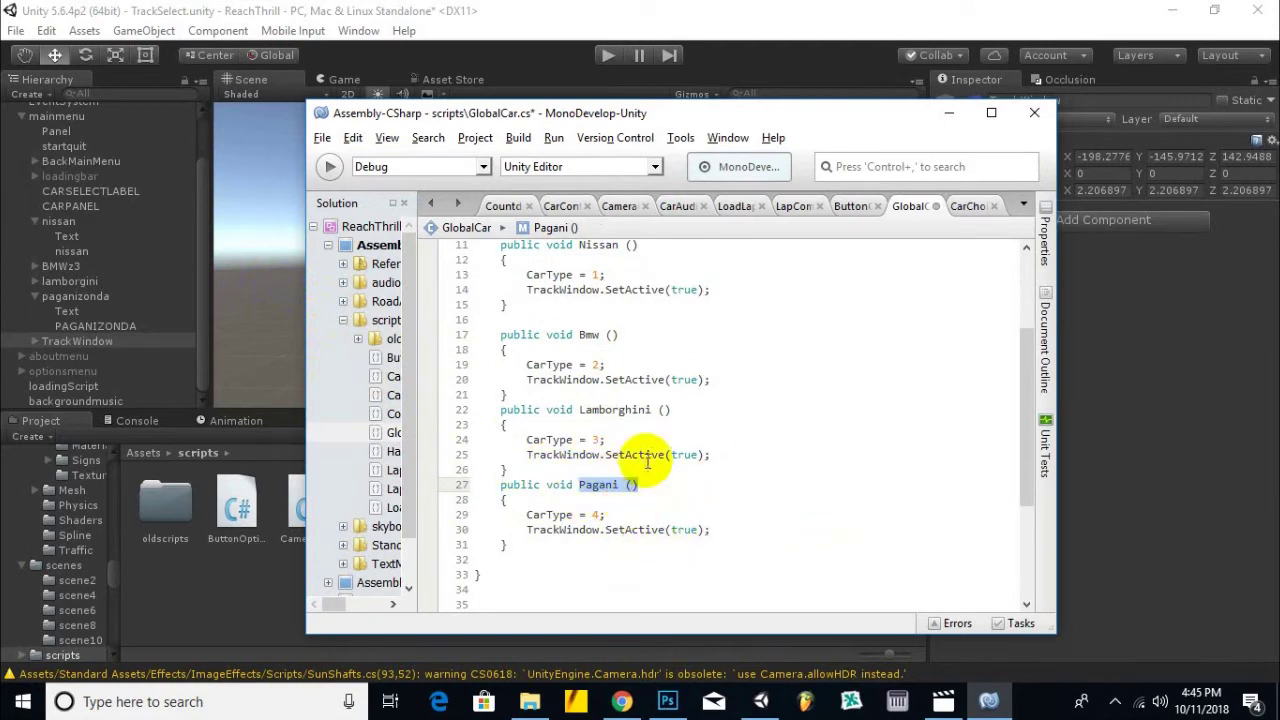
scroll(611, 485, down, 1)
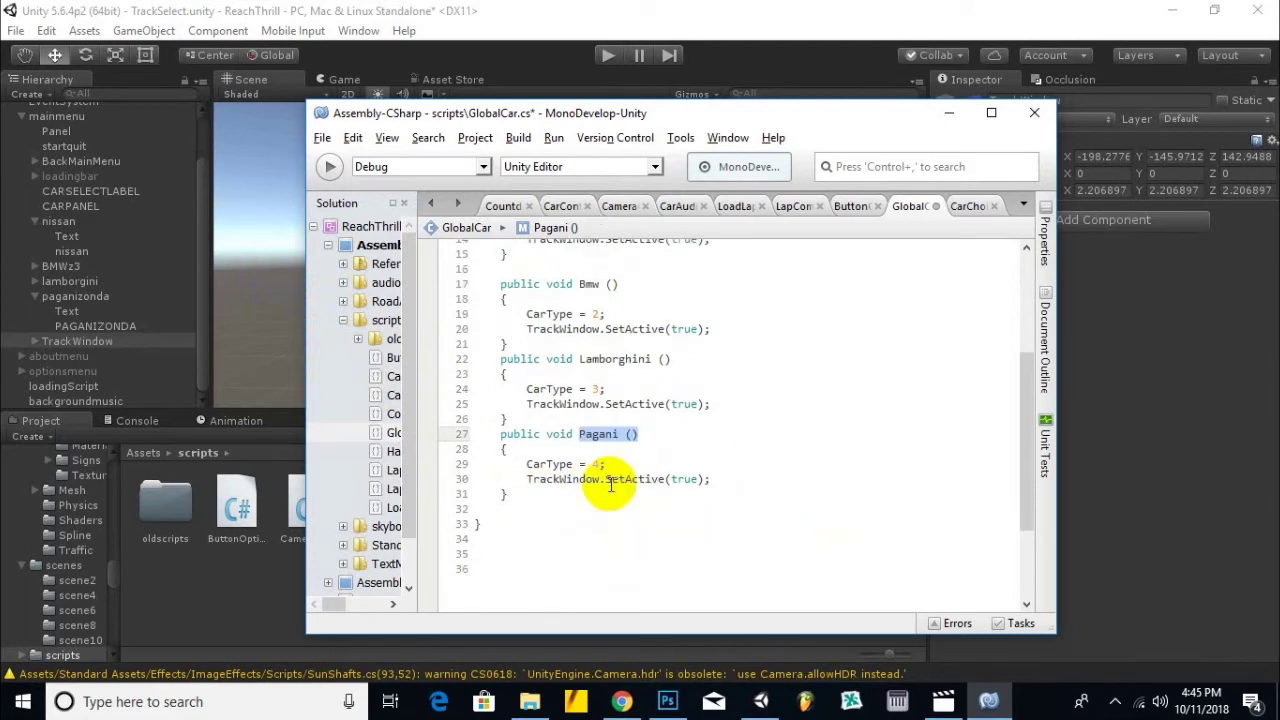
click(610, 372)
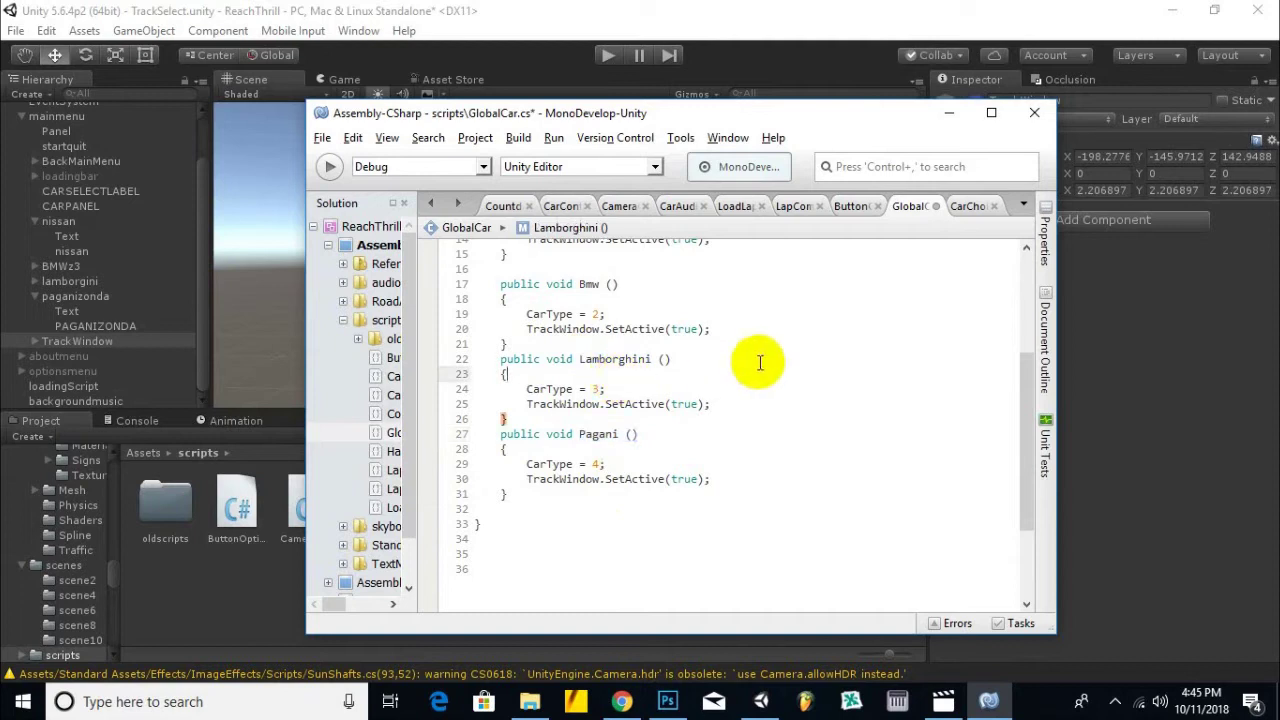
scroll(756, 364, up, 5)
click(480, 11)
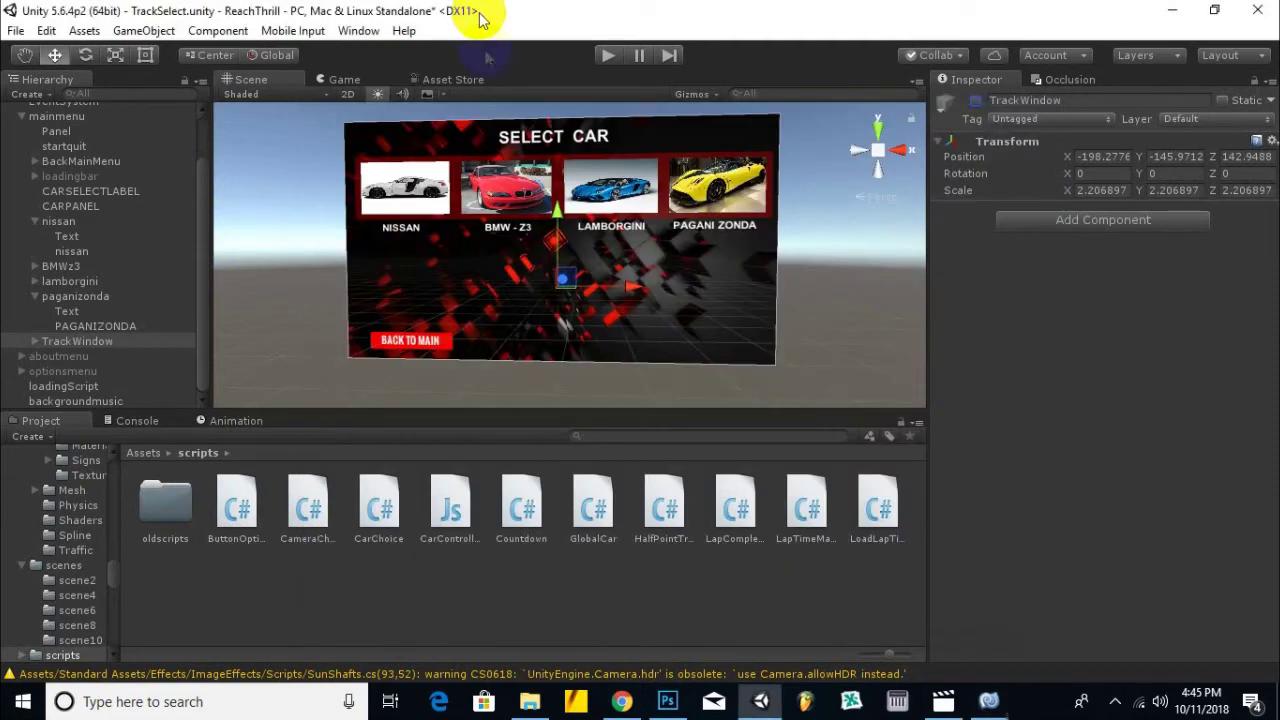
Create an empty GameObject and rename it GlobalCar.
click(38, 94)
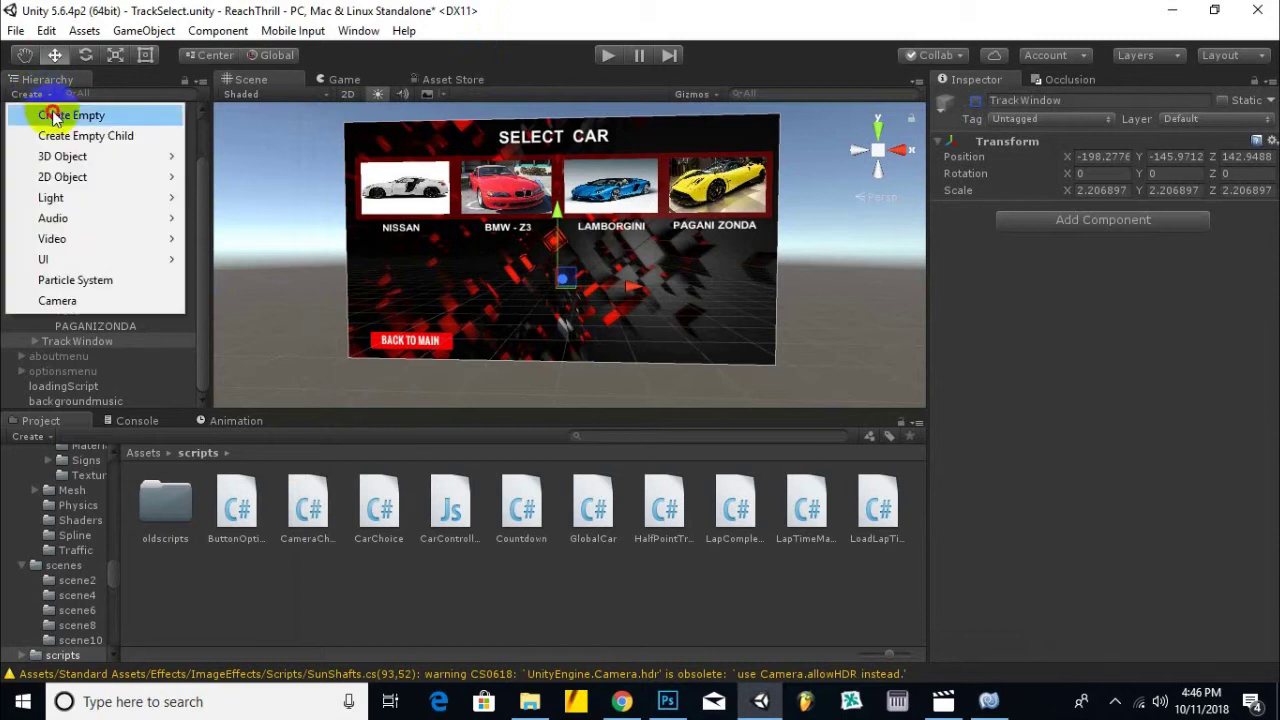
click(55, 116)
right_click(82, 405)
click(150, 125)
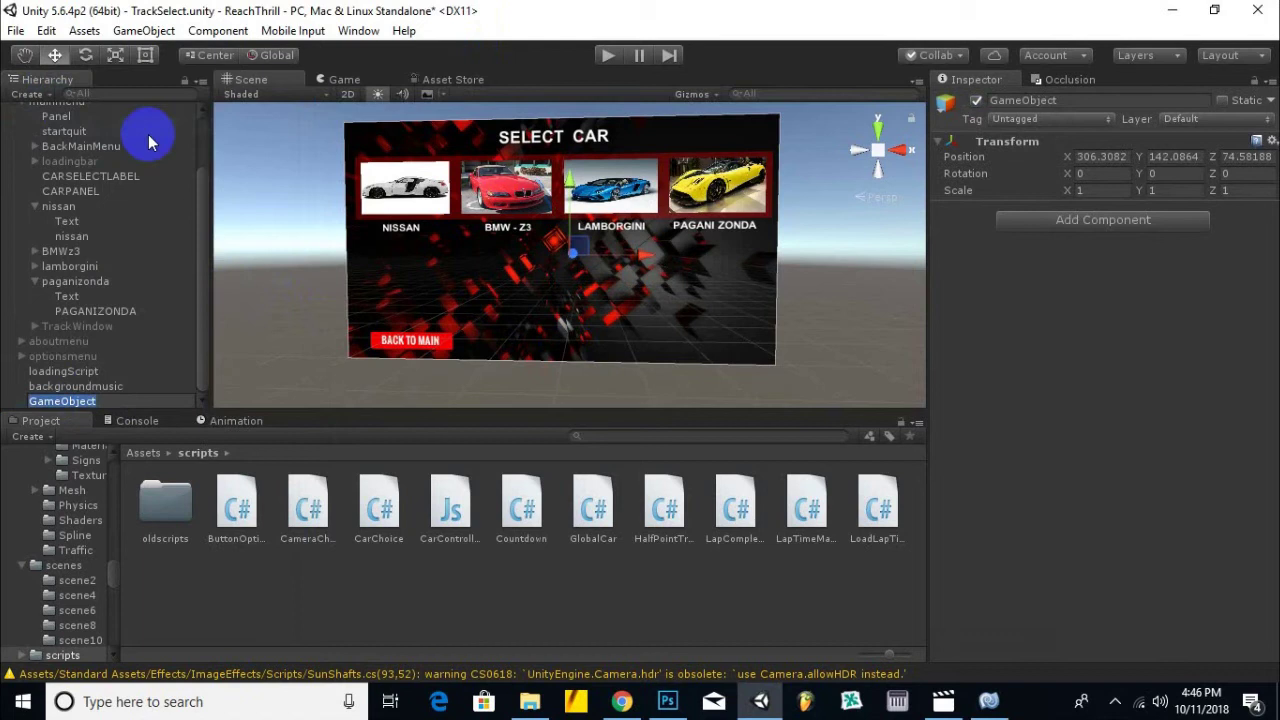
text(lobalCar)
key(Return)
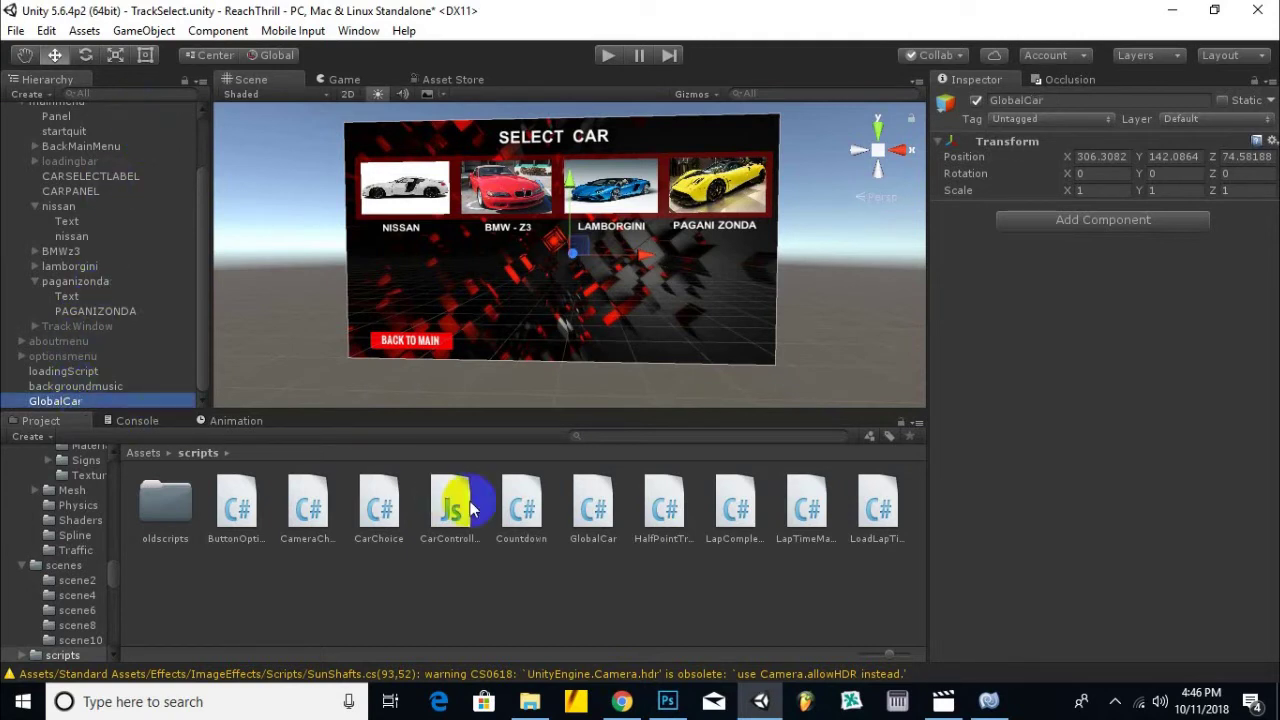
Attach the GlobalCar script, set its Track Window to TrackWindow, and play-test the scene.
drag(590, 520, 97, 403)
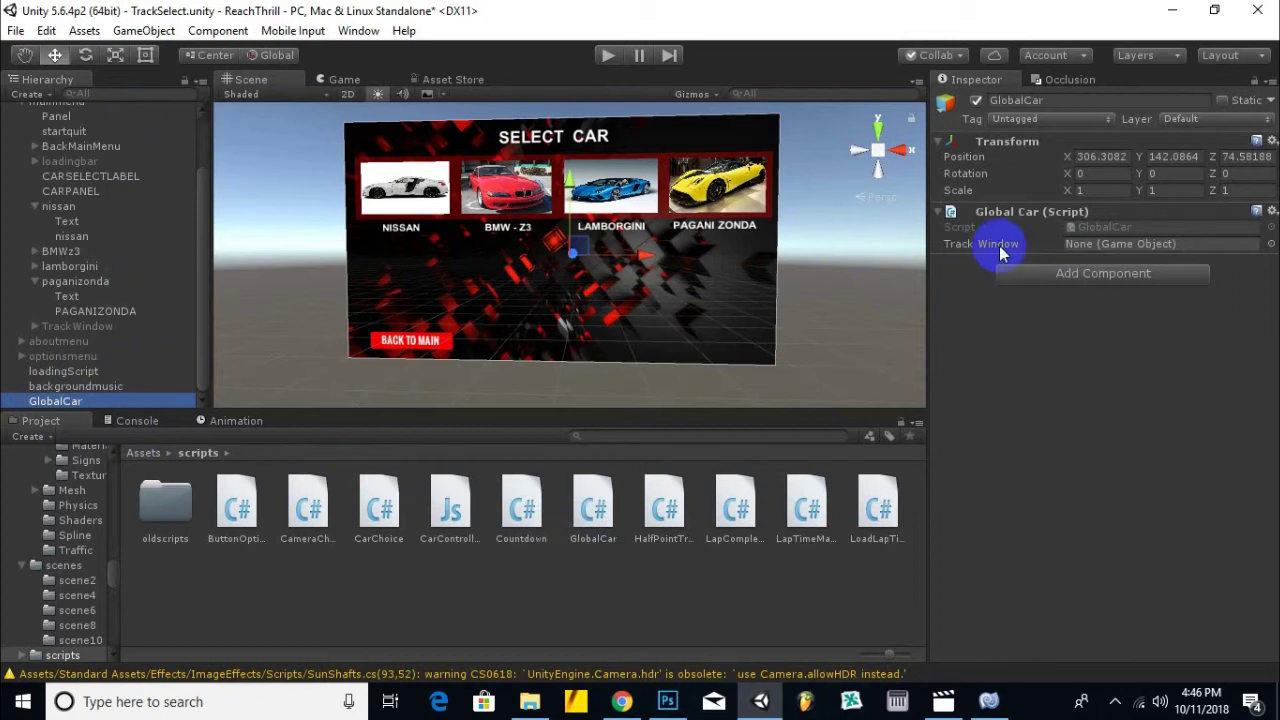
mouse_move(100, 326)
mouse_down()
mouse_move(925, 195)
mouse_move(1138, 246)
mouse_up()
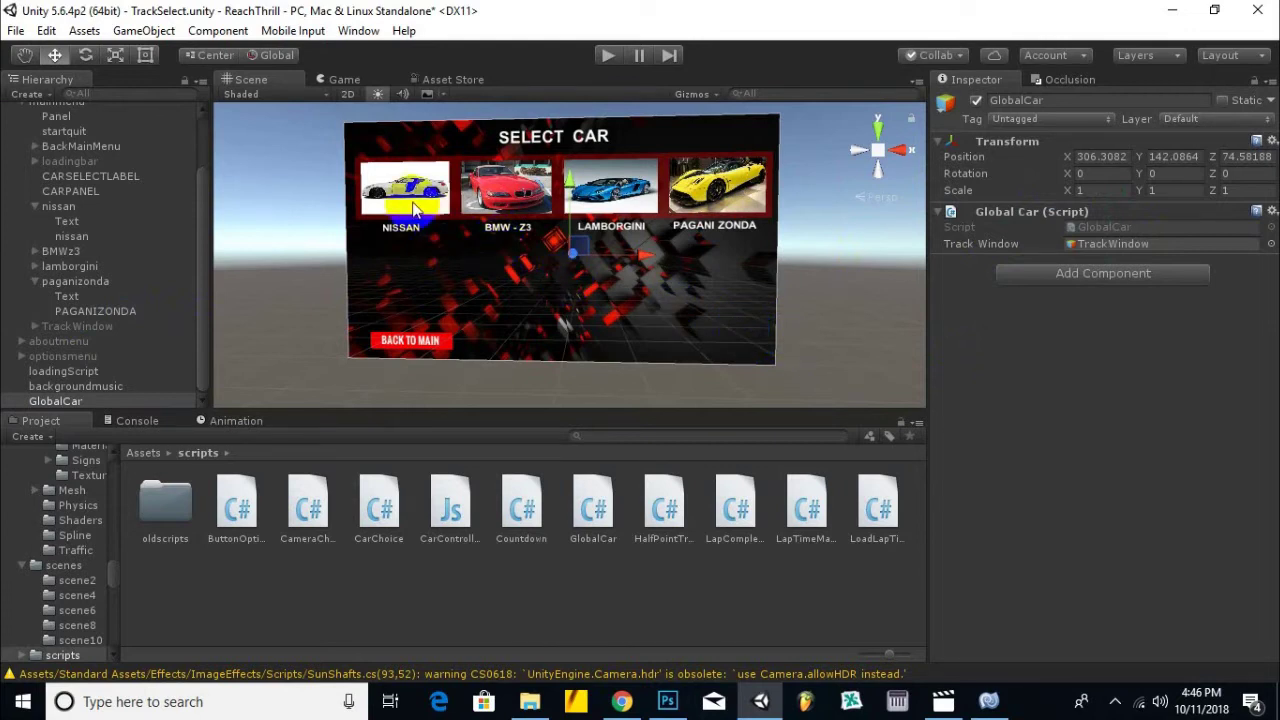
click(608, 58)
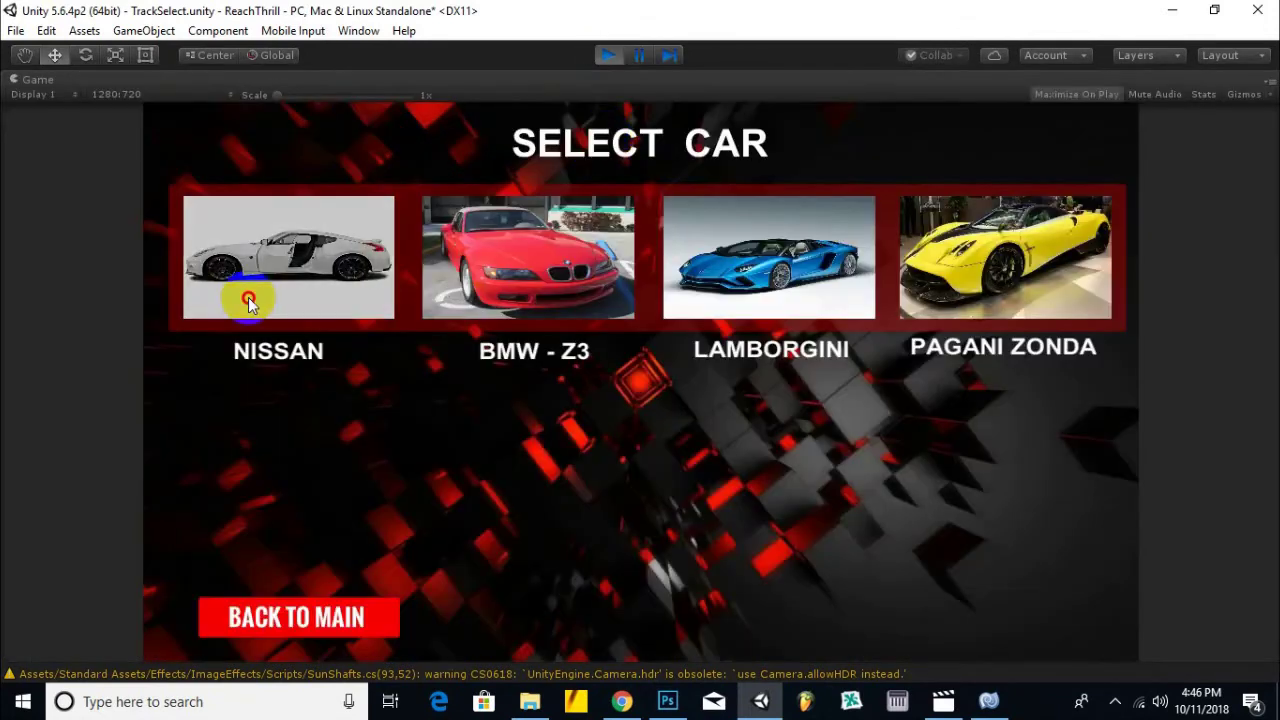
click(288, 605)
click(608, 58)
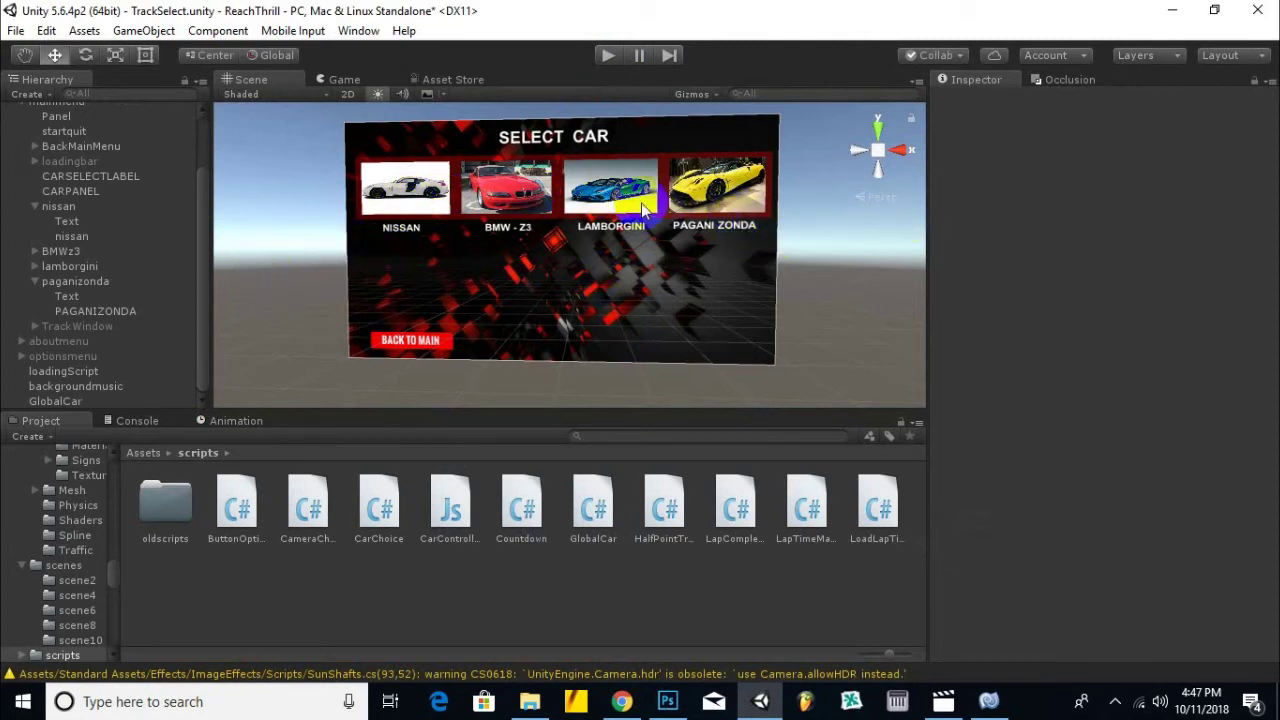
click(388, 190)
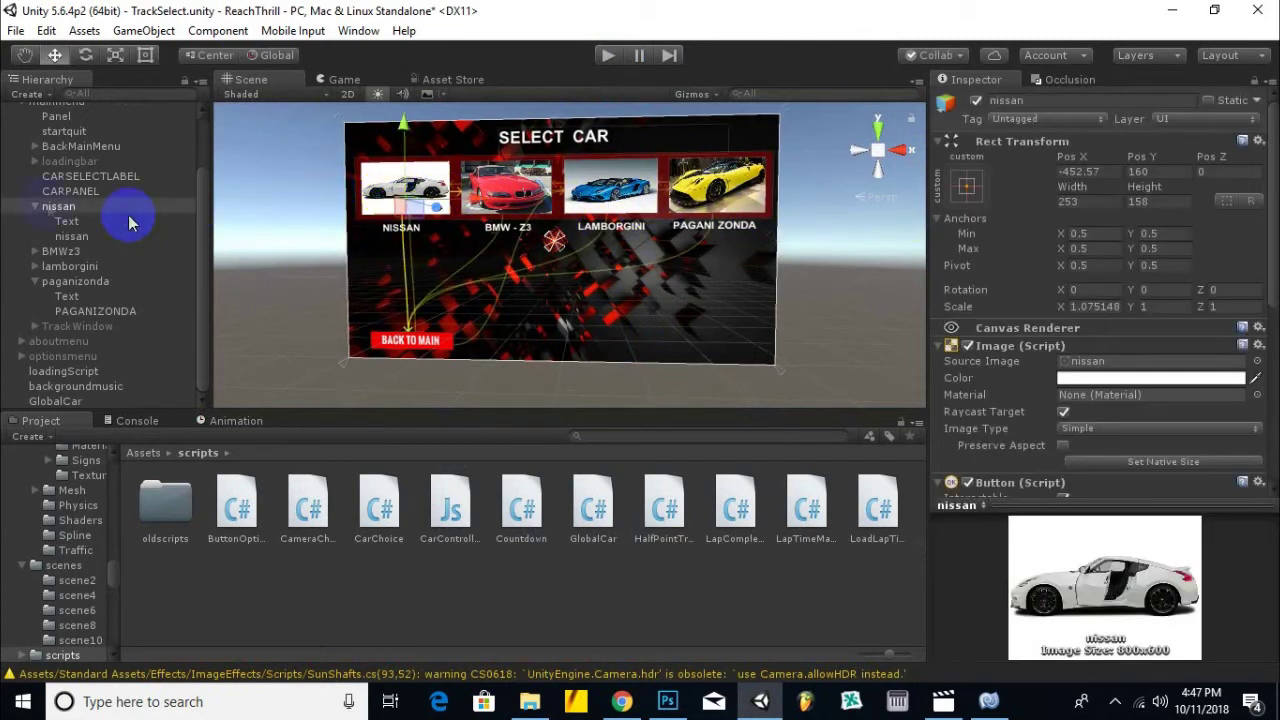
Drop the GlobalCar script onto the nissan, BMWz3, lamborgini and paganizonda objects, then select nissan.
click(1070, 378)
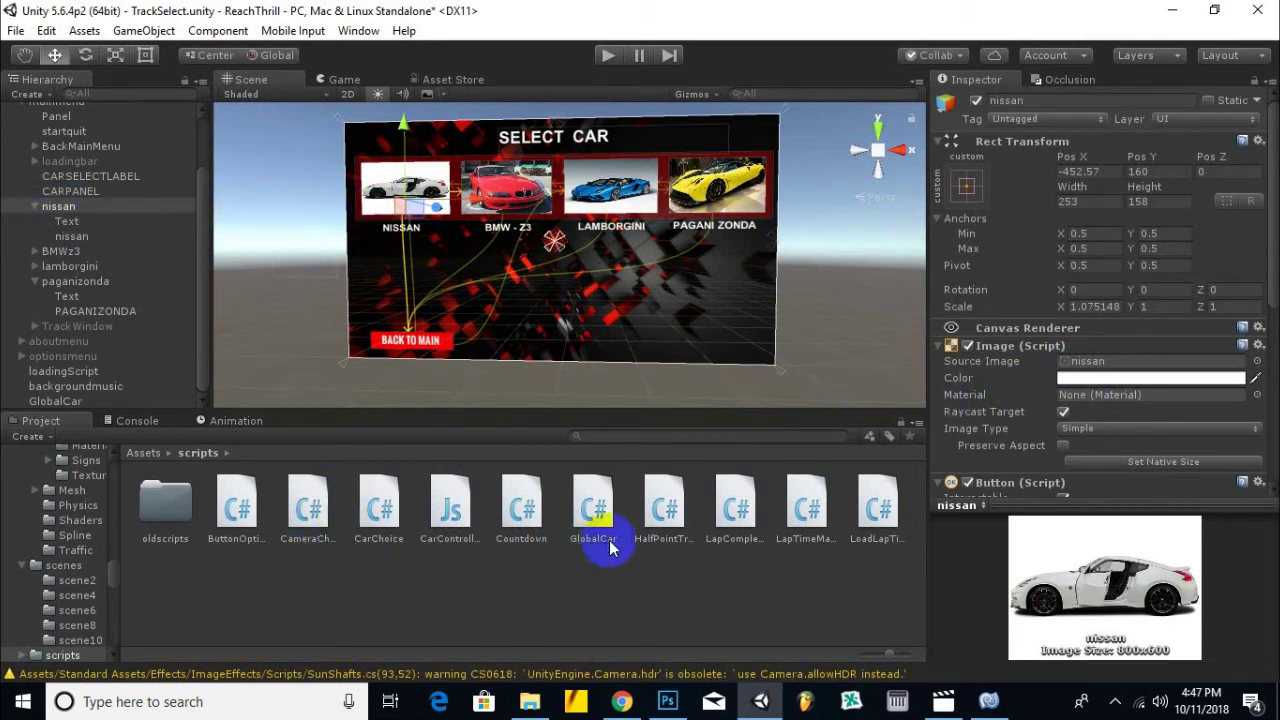
drag(590, 505, 60, 206)
drag(590, 505, 66, 252)
mouse_move(592, 505)
mouse_down()
mouse_move(157, 306)
mouse_move(88, 296)
mouse_up()
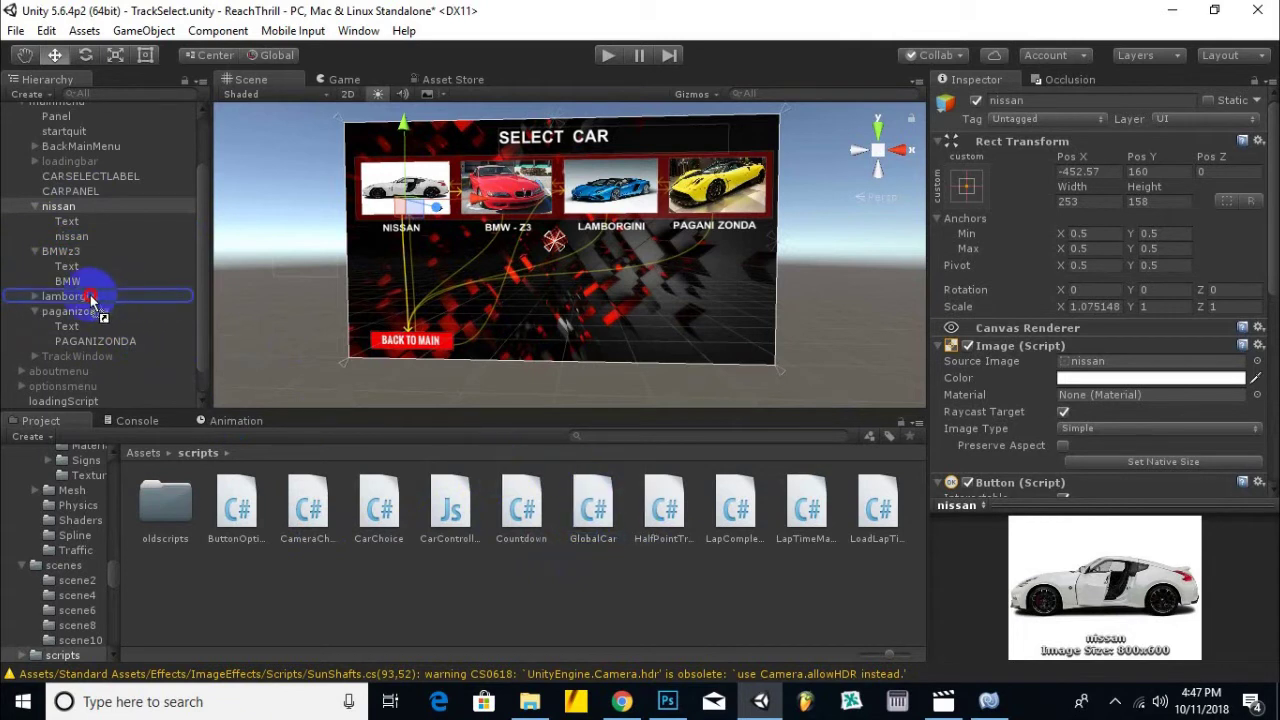
drag(592, 505, 82, 318)
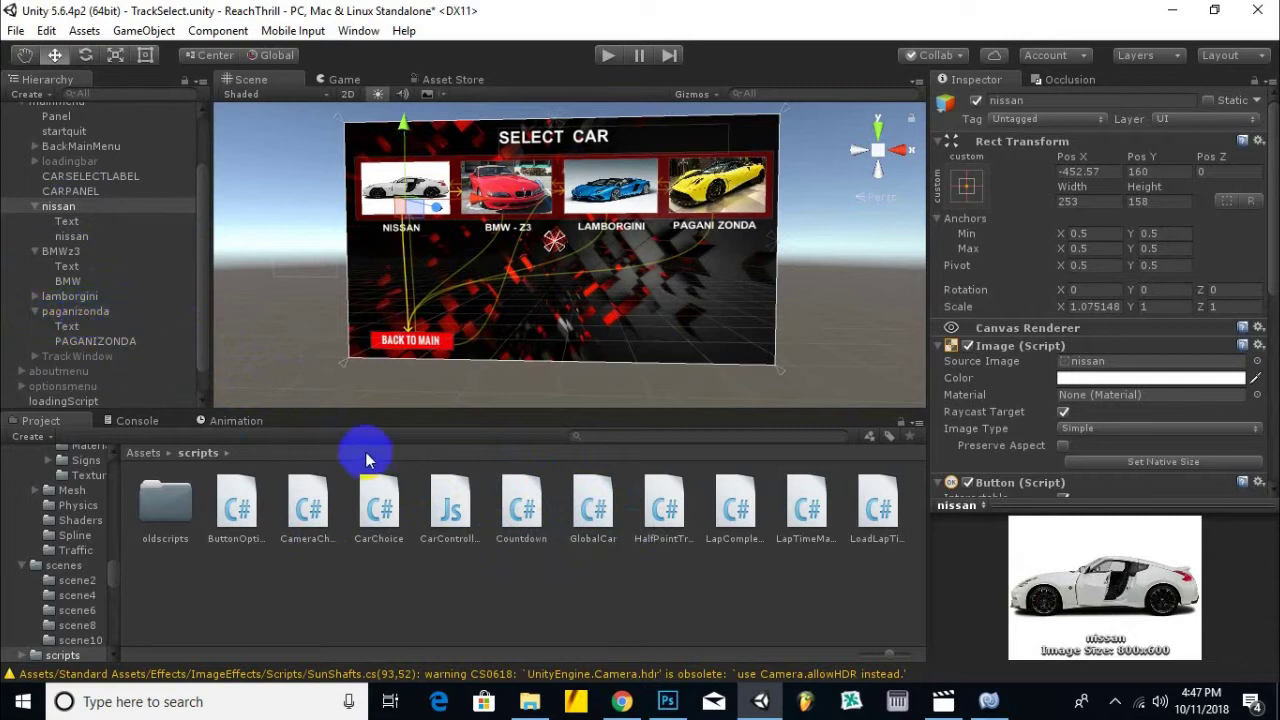
click(109, 206)
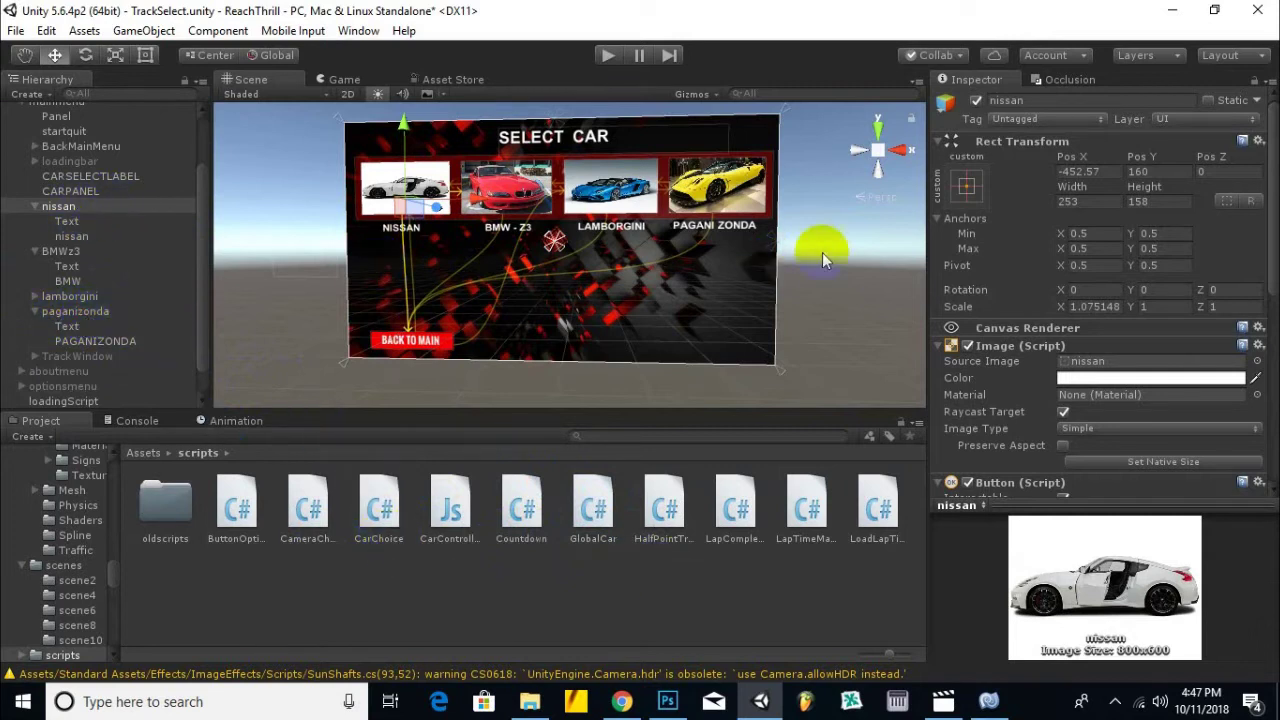
scroll(1143, 395, down, 7)
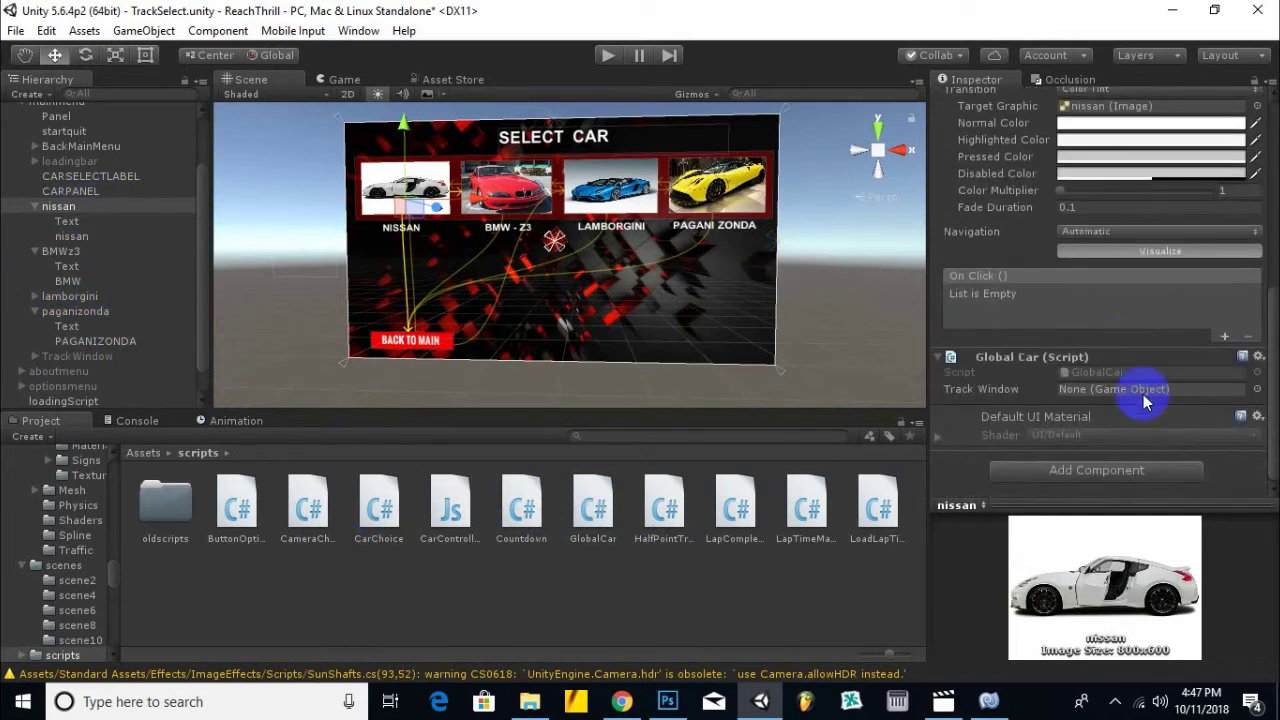
Set nissan's Track Window to TrackWindow and add an On Click calling GlobalCar.Nissan().
click(1225, 338)
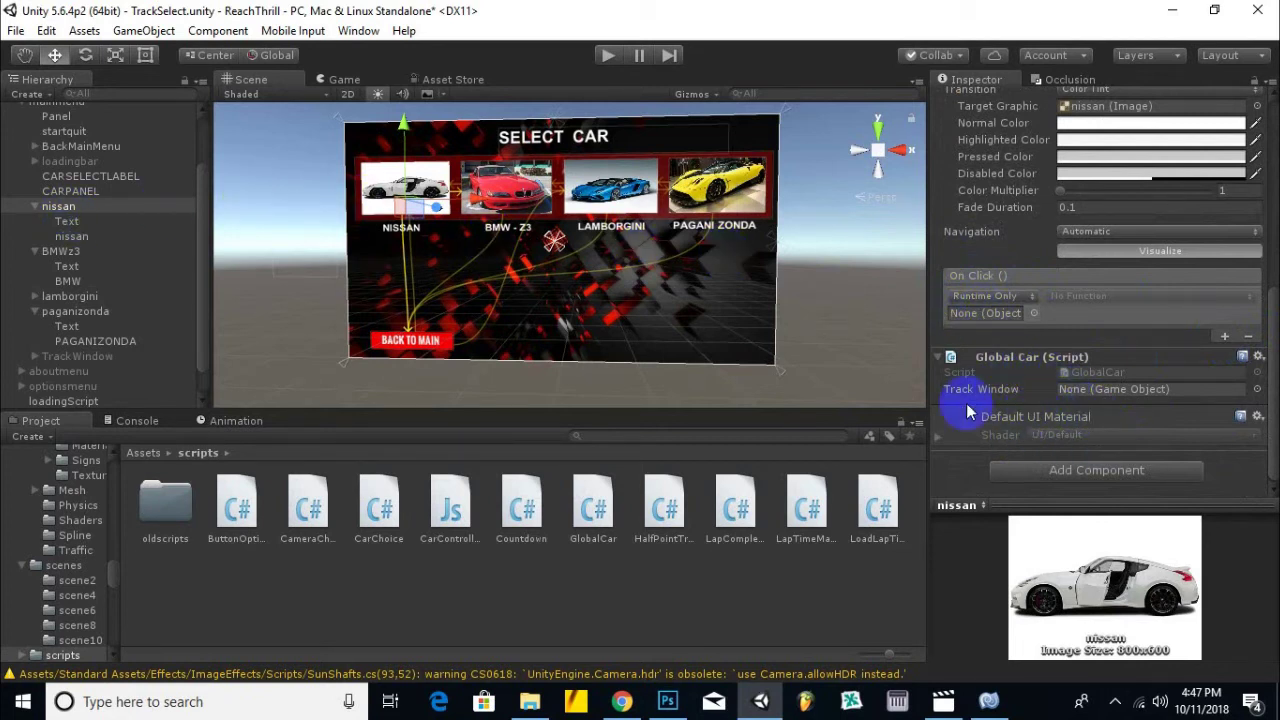
drag(100, 356, 1098, 390)
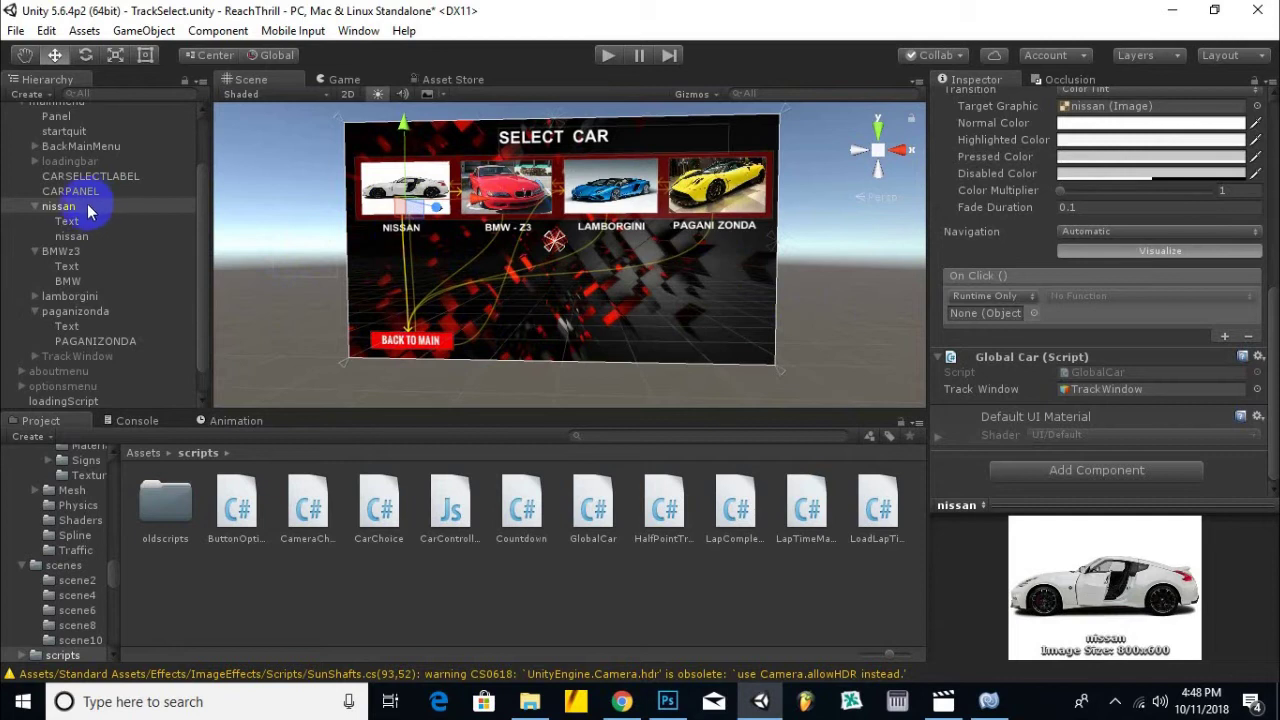
drag(58, 206, 975, 318)
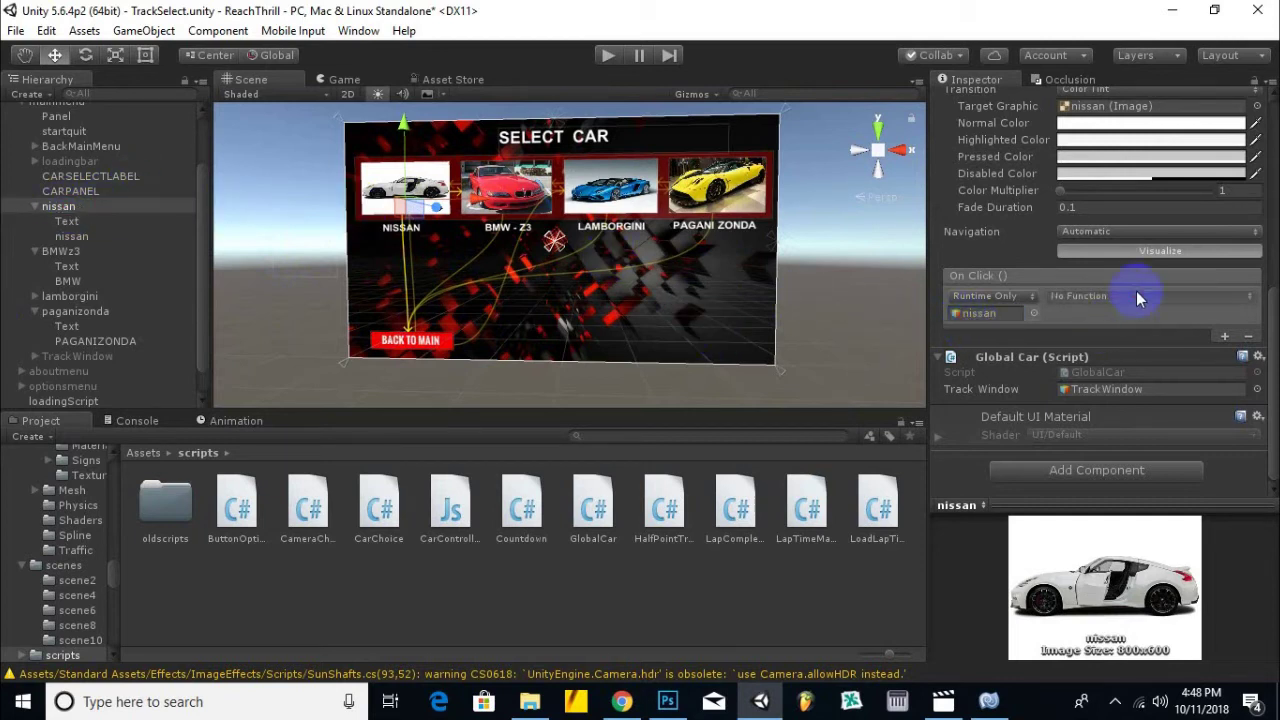
click(1136, 296)
mouse_move(1131, 447)
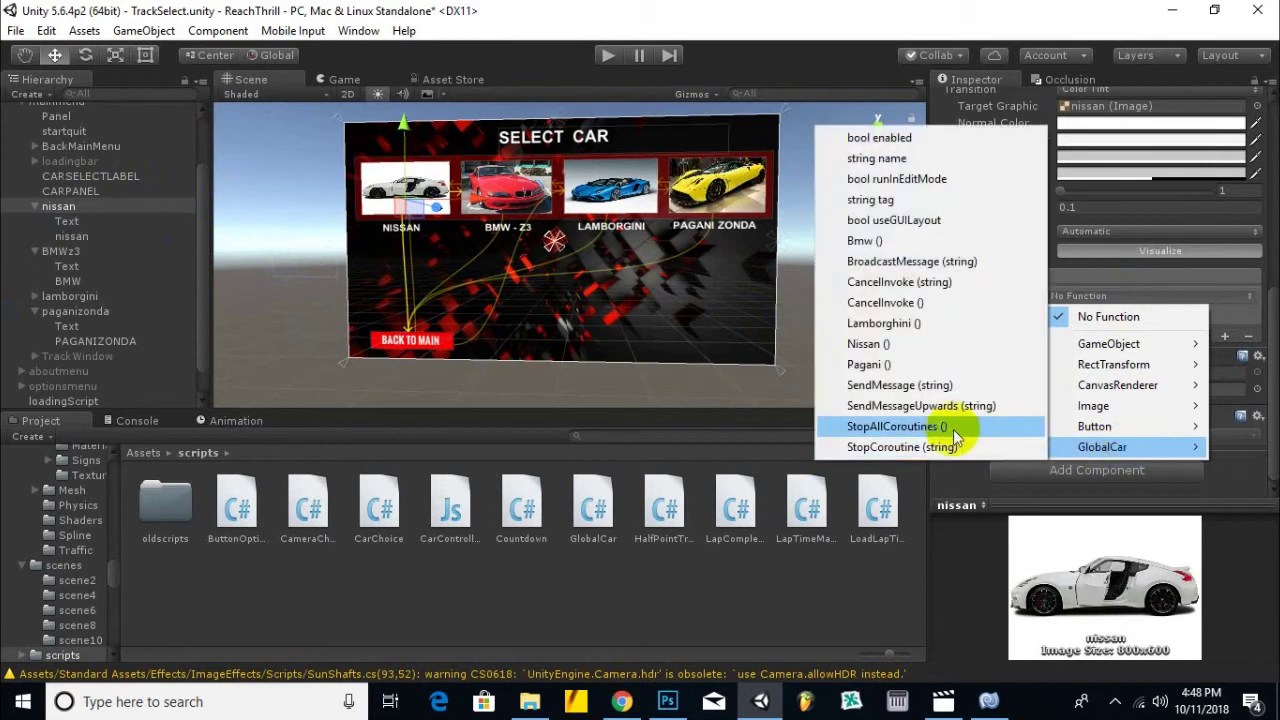
click(868, 346)
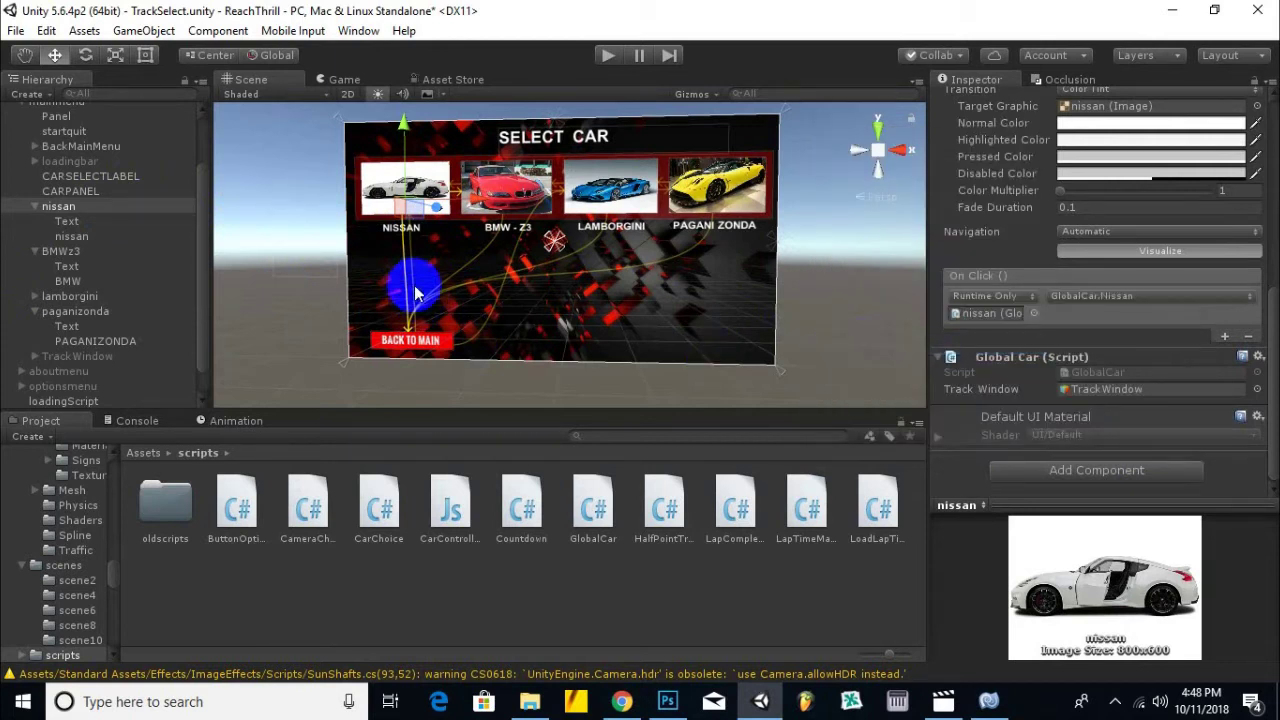
Set BMWz3's Track Window to TrackWindow and add an On Click calling GlobalCar.Bmw().
click(68, 256)
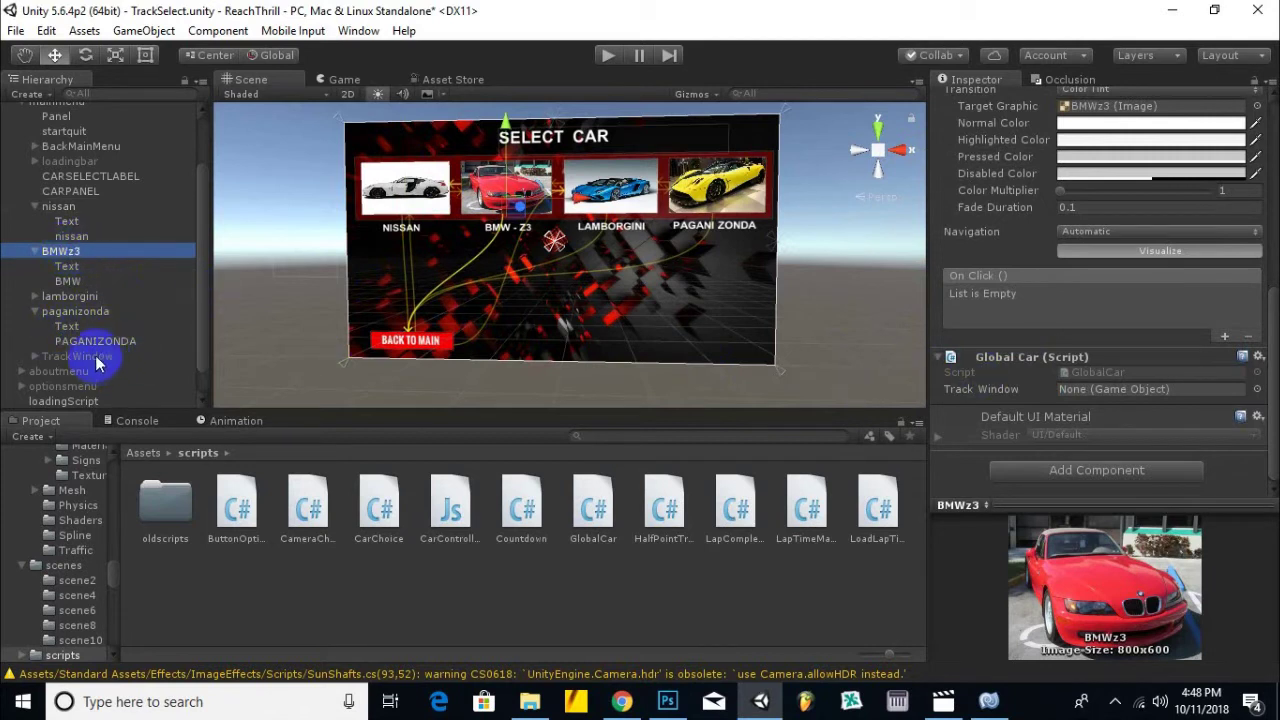
drag(97, 365, 1157, 389)
click(1222, 337)
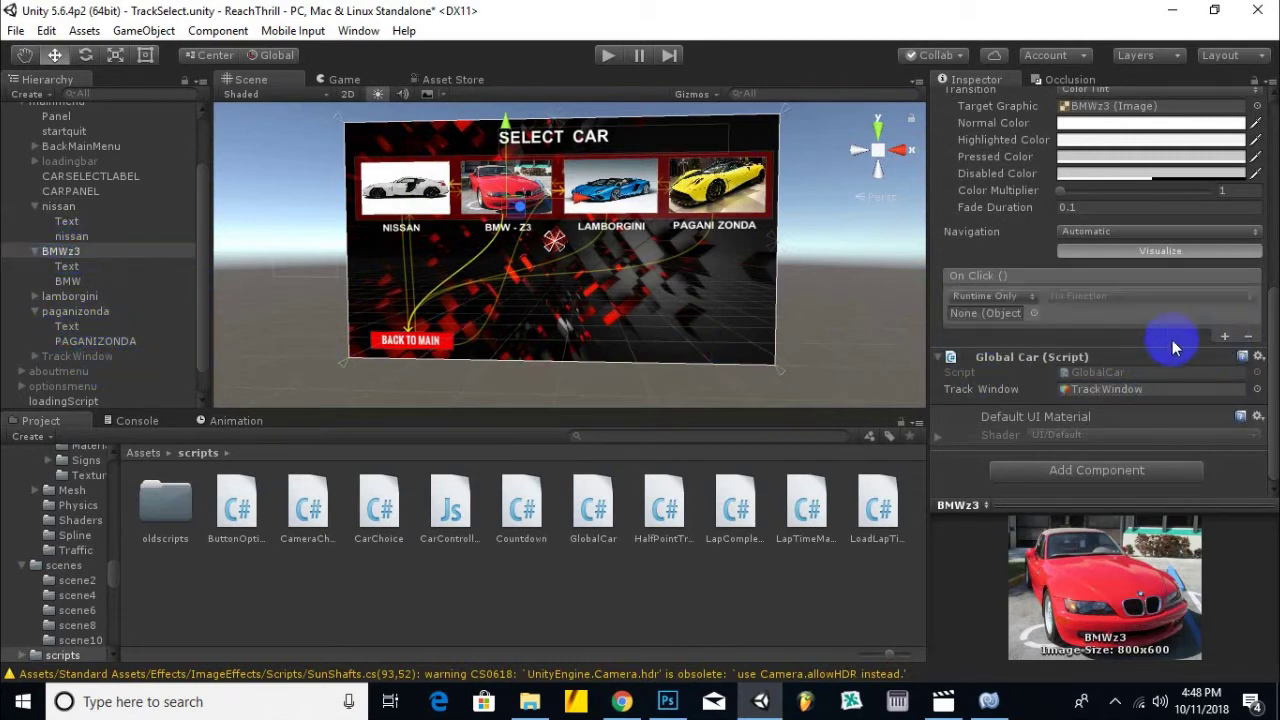
drag(86, 251, 978, 318)
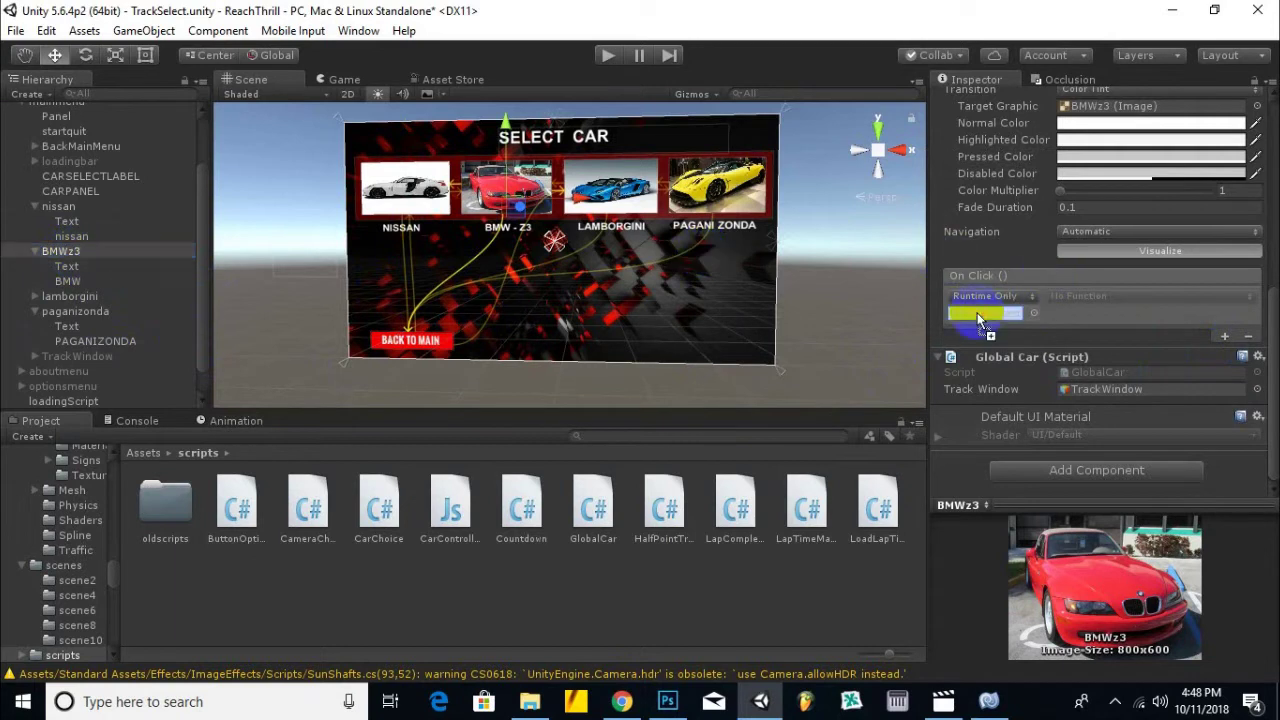
click(1127, 292)
mouse_move(1116, 446)
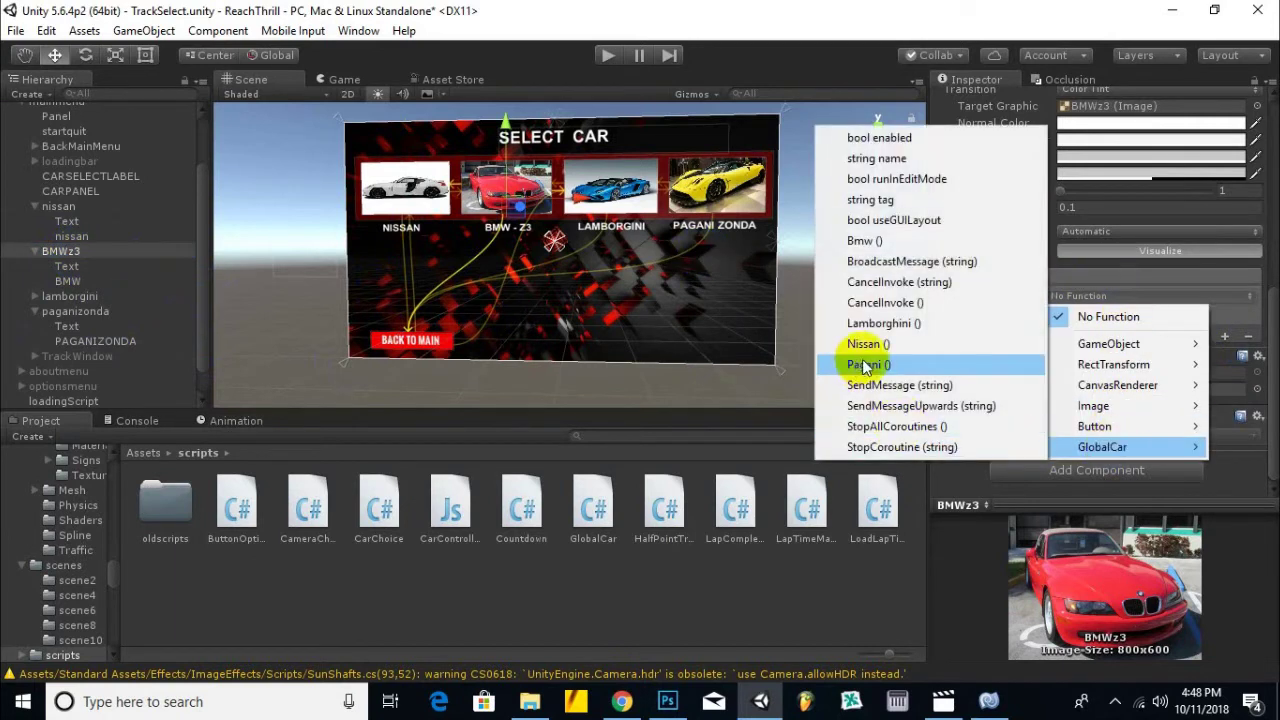
click(862, 241)
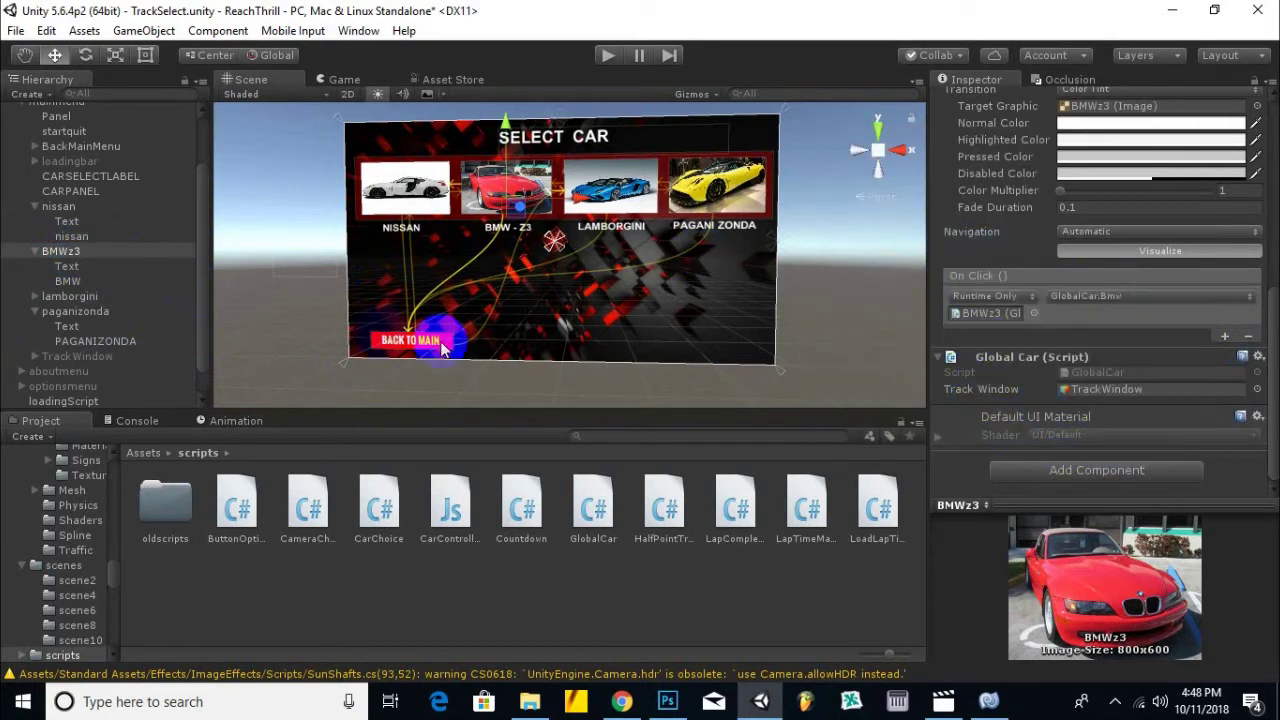
click(80, 297)
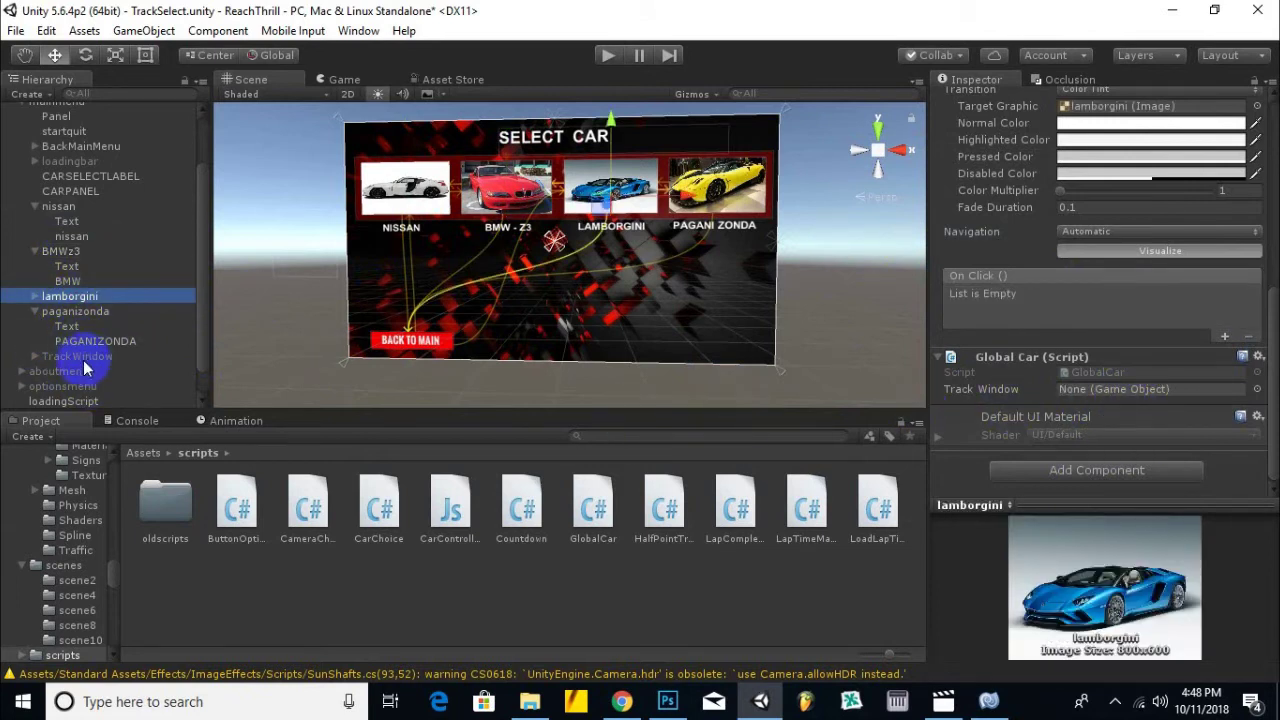
Set lamborgini's Track Window to TrackWindow and add an On Click calling GlobalCar.Lamborgini().
drag(84, 369, 1114, 389)
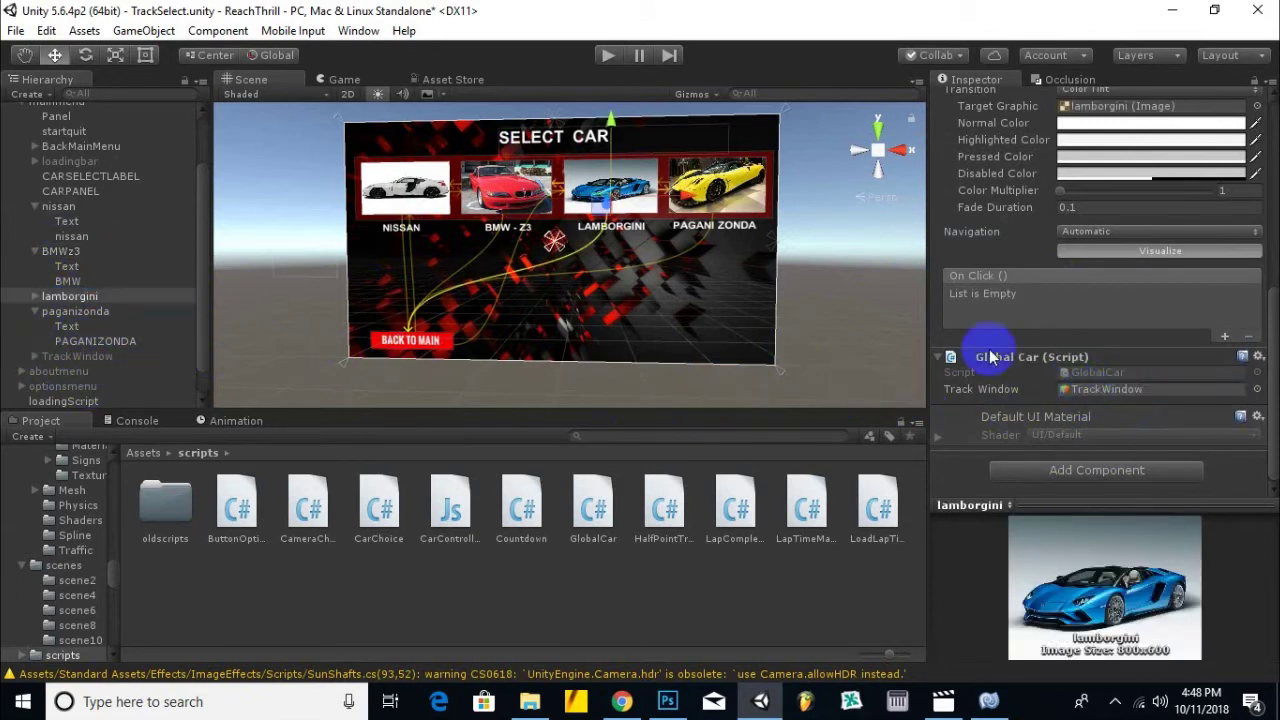
click(1226, 339)
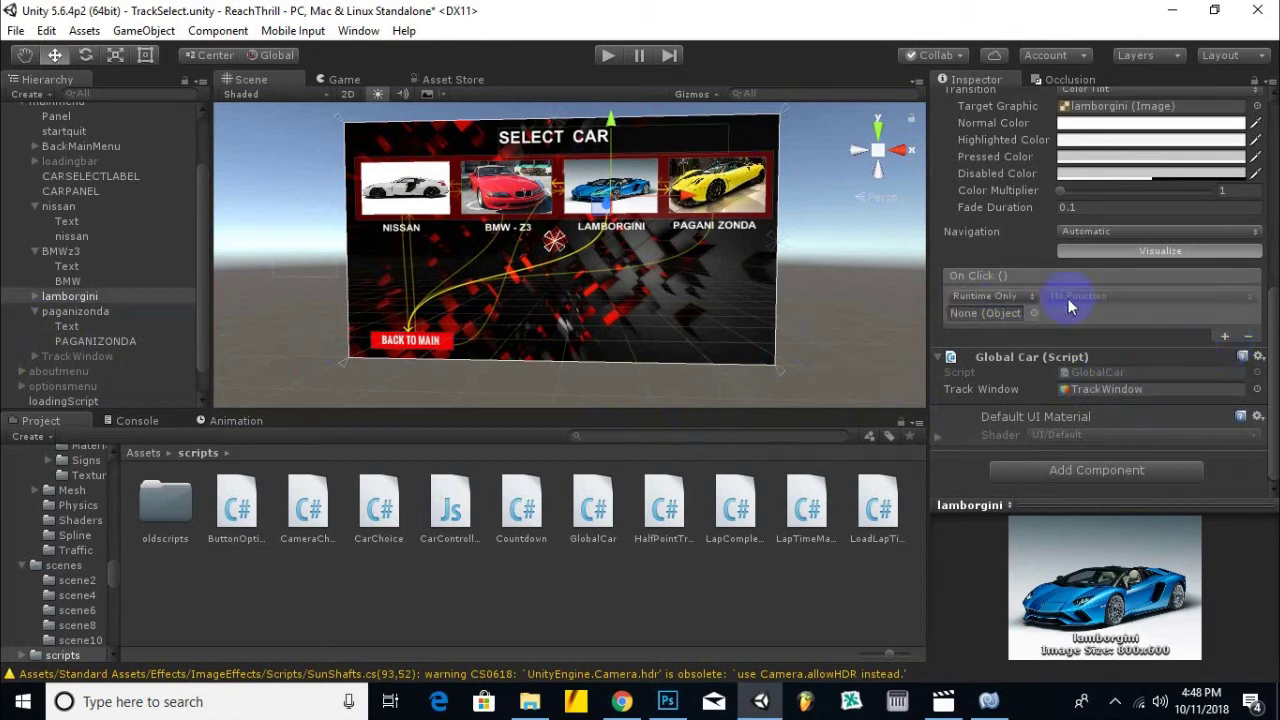
drag(75, 297, 985, 313)
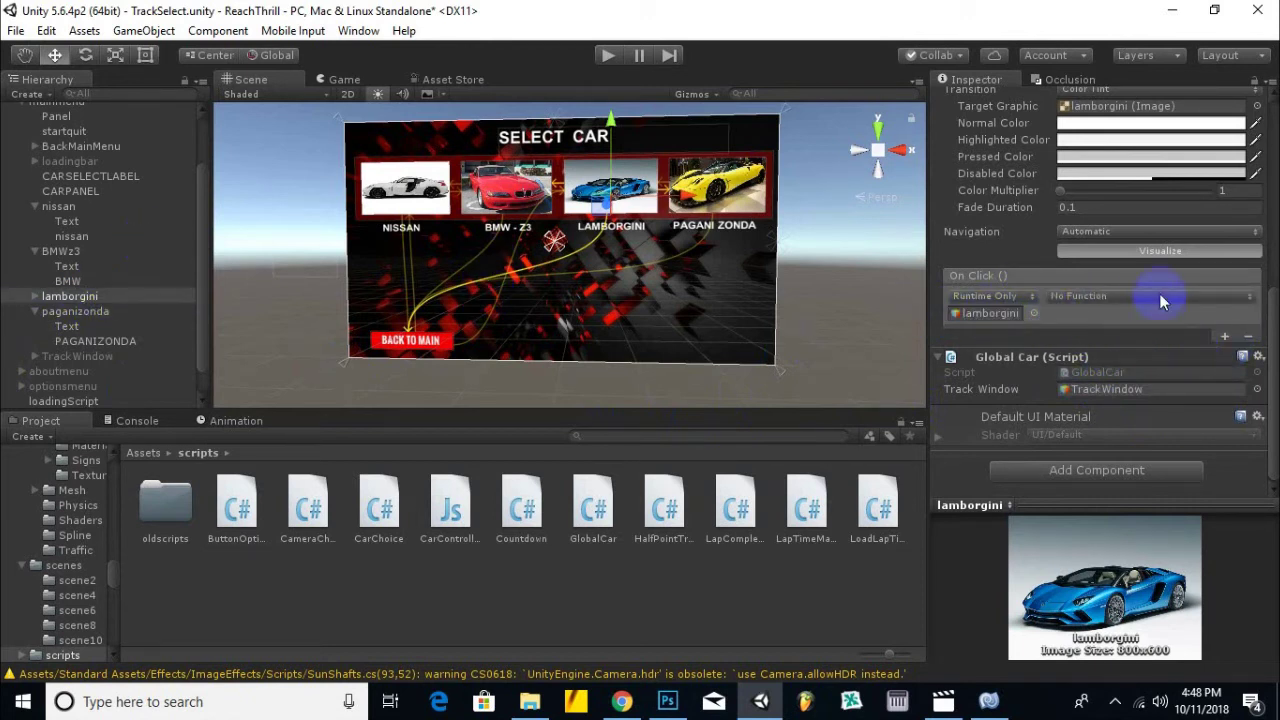
click(1151, 300)
mouse_move(1134, 452)
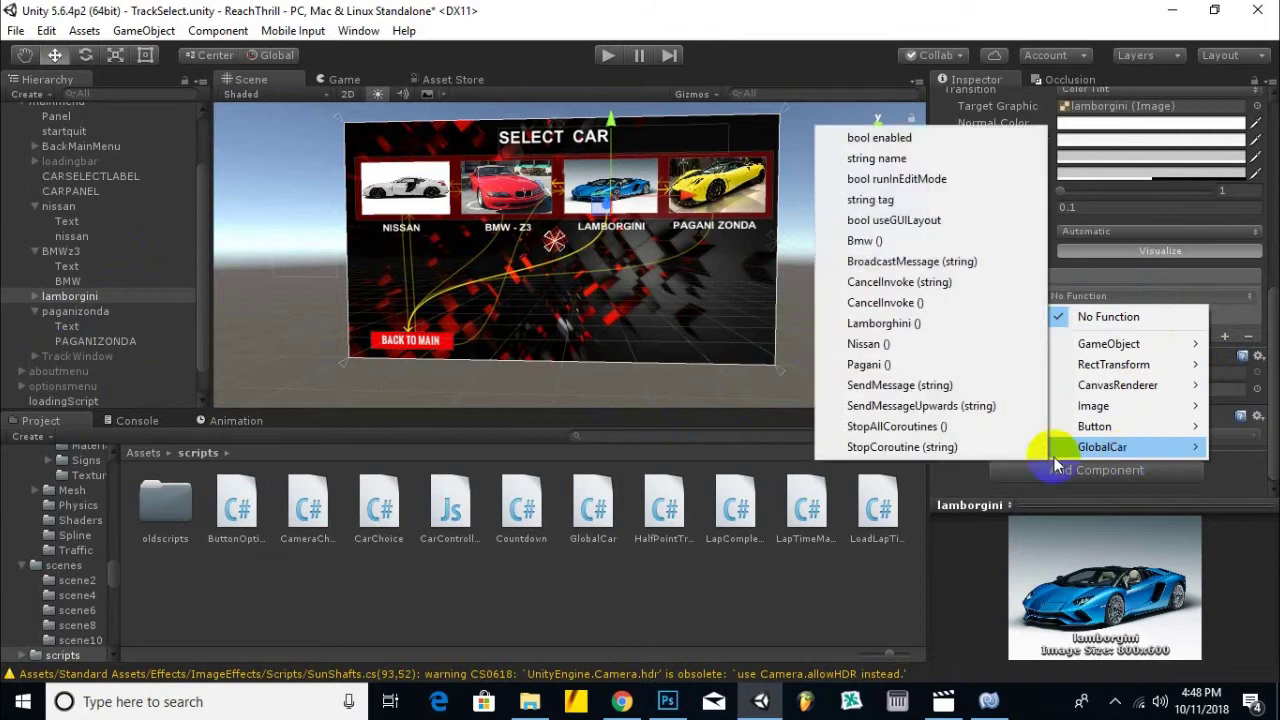
click(907, 330)
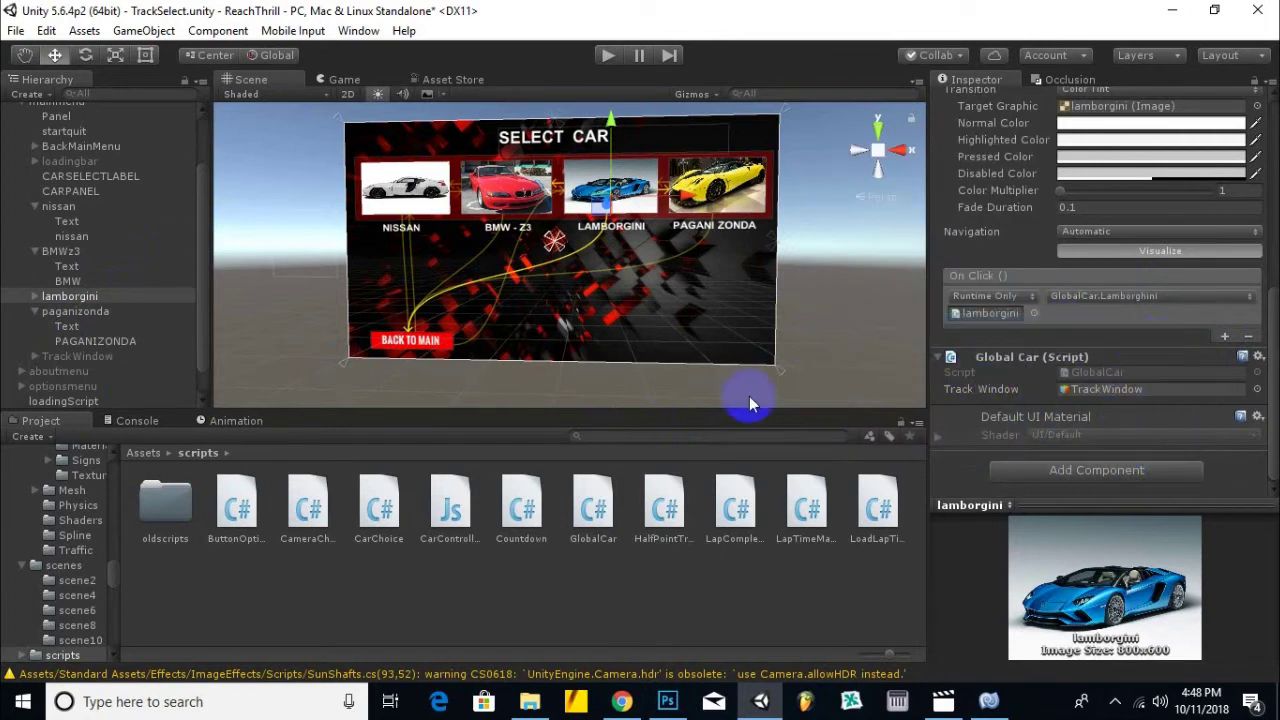
Give paganizonda the TrackWindow reference and an On Click calling GlobalCar.Pagani(), then play-test.
click(70, 312)
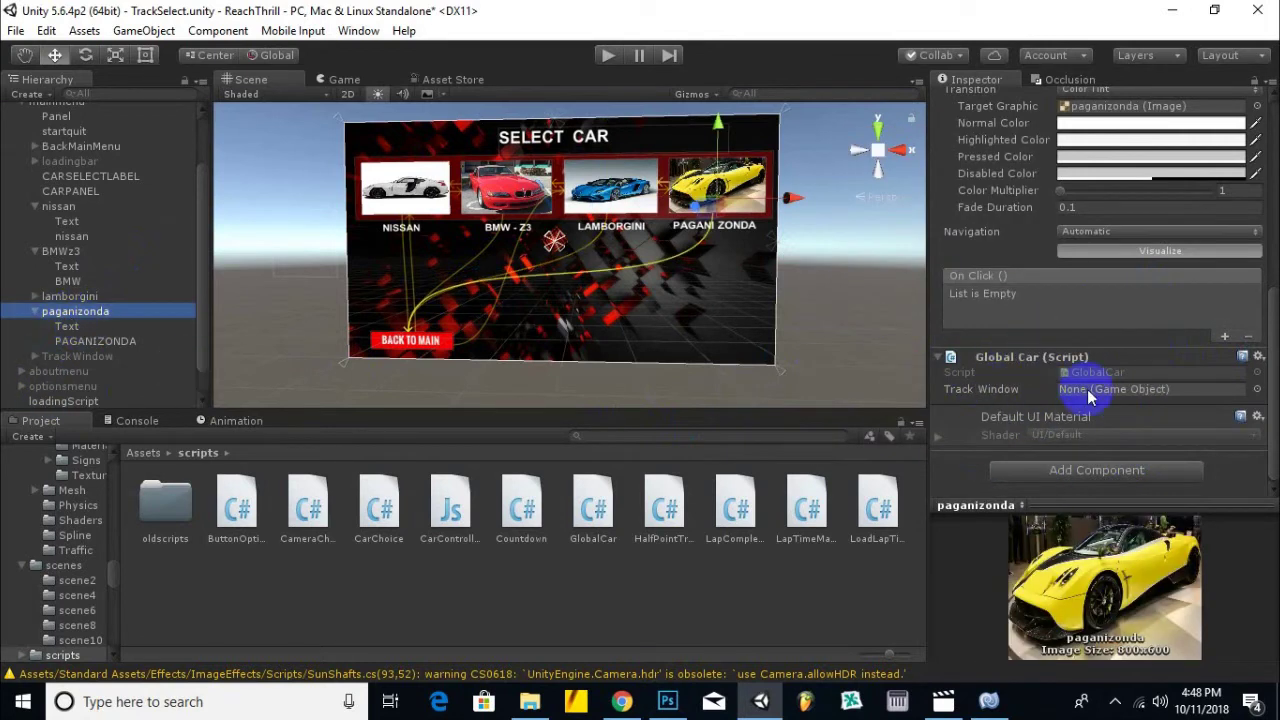
drag(78, 356, 1082, 392)
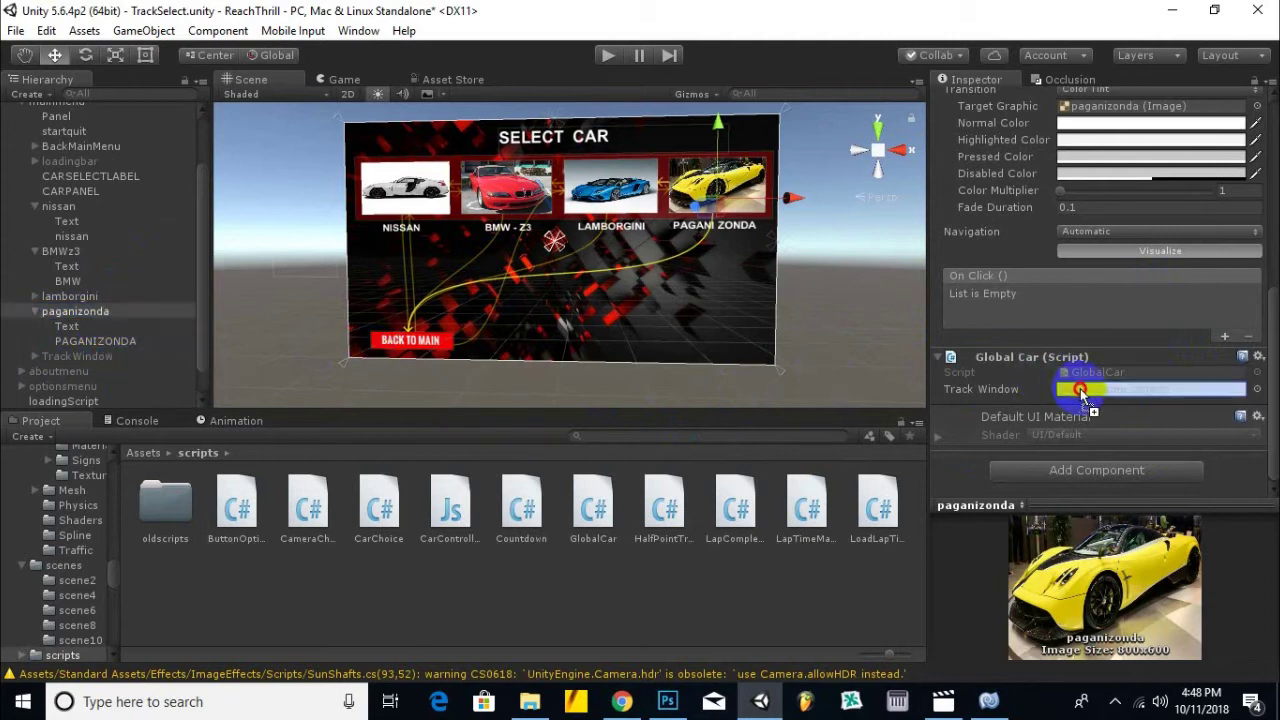
click(1224, 336)
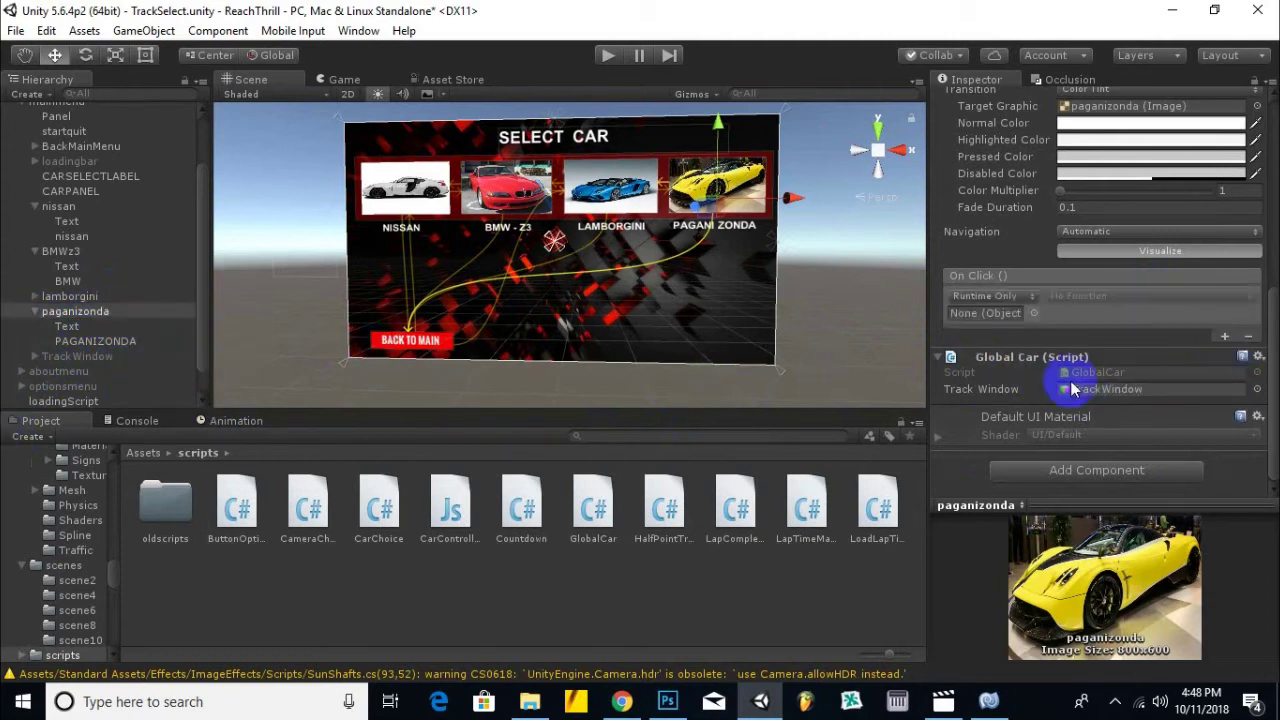
drag(75, 311, 986, 316)
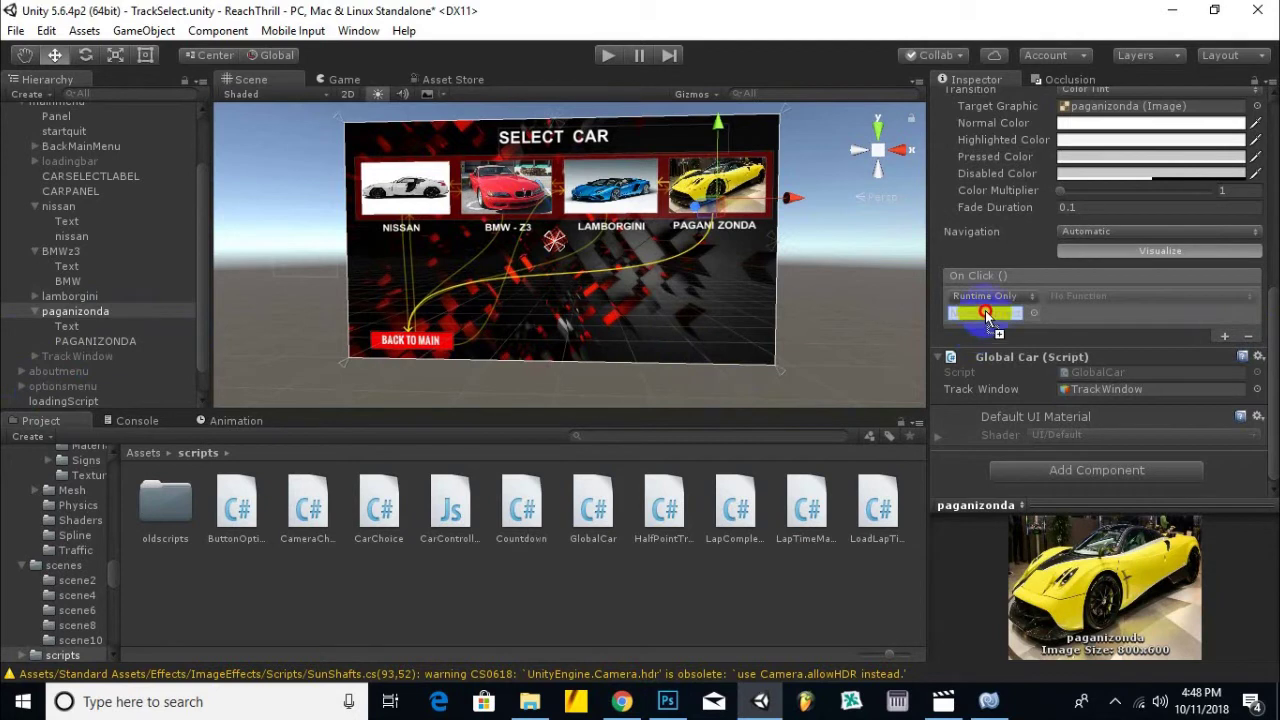
click(1185, 297)
mouse_move(1140, 428)
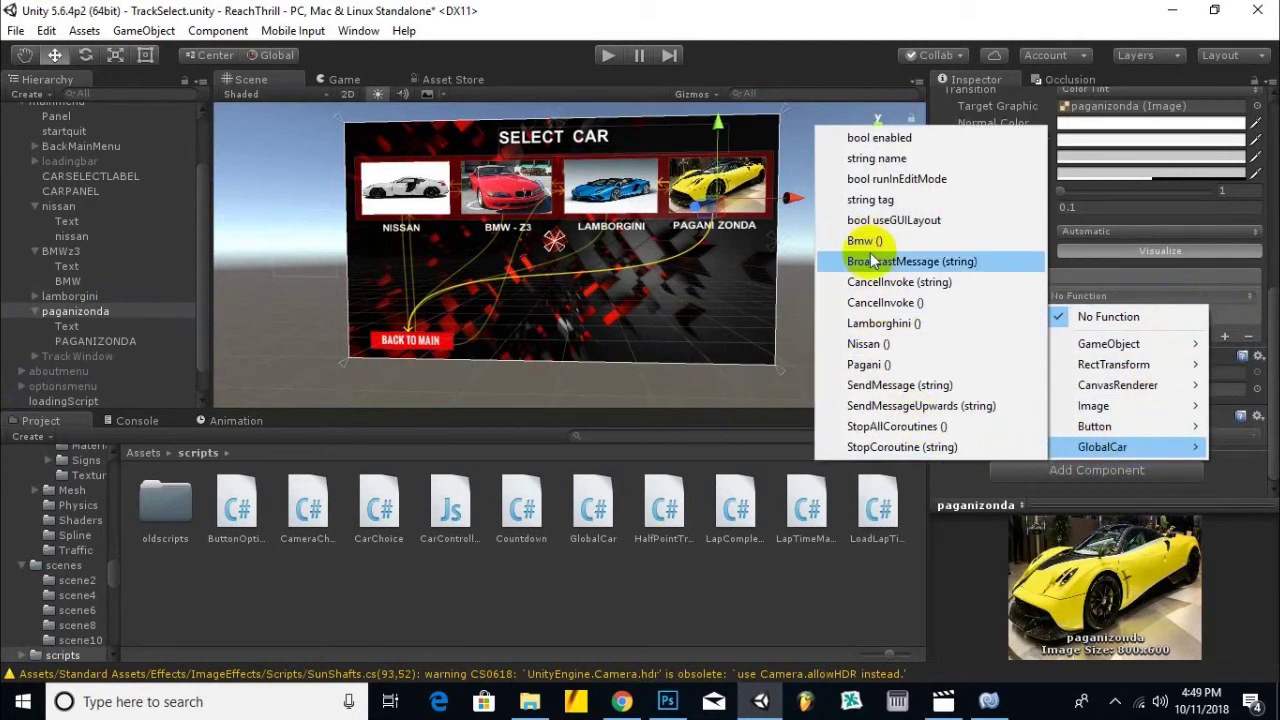
click(870, 365)
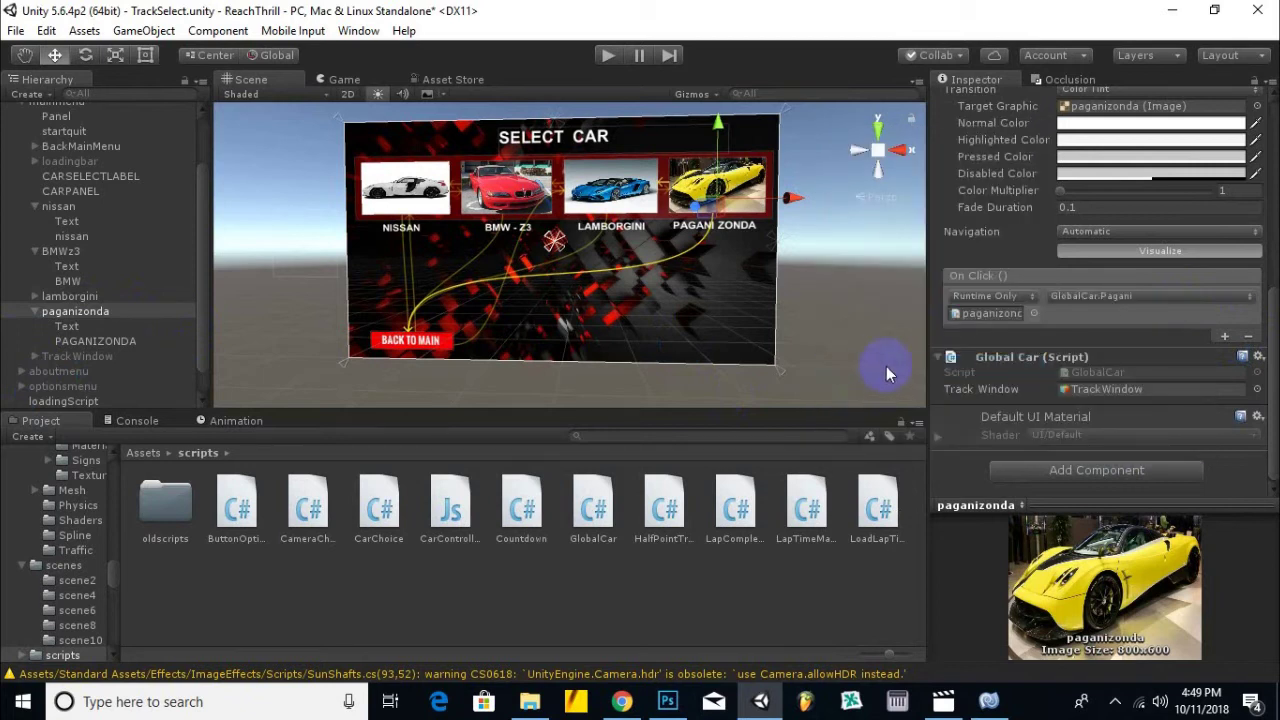
scroll(1014, 380, up, 1)
scroll(595, 287, up, 1)
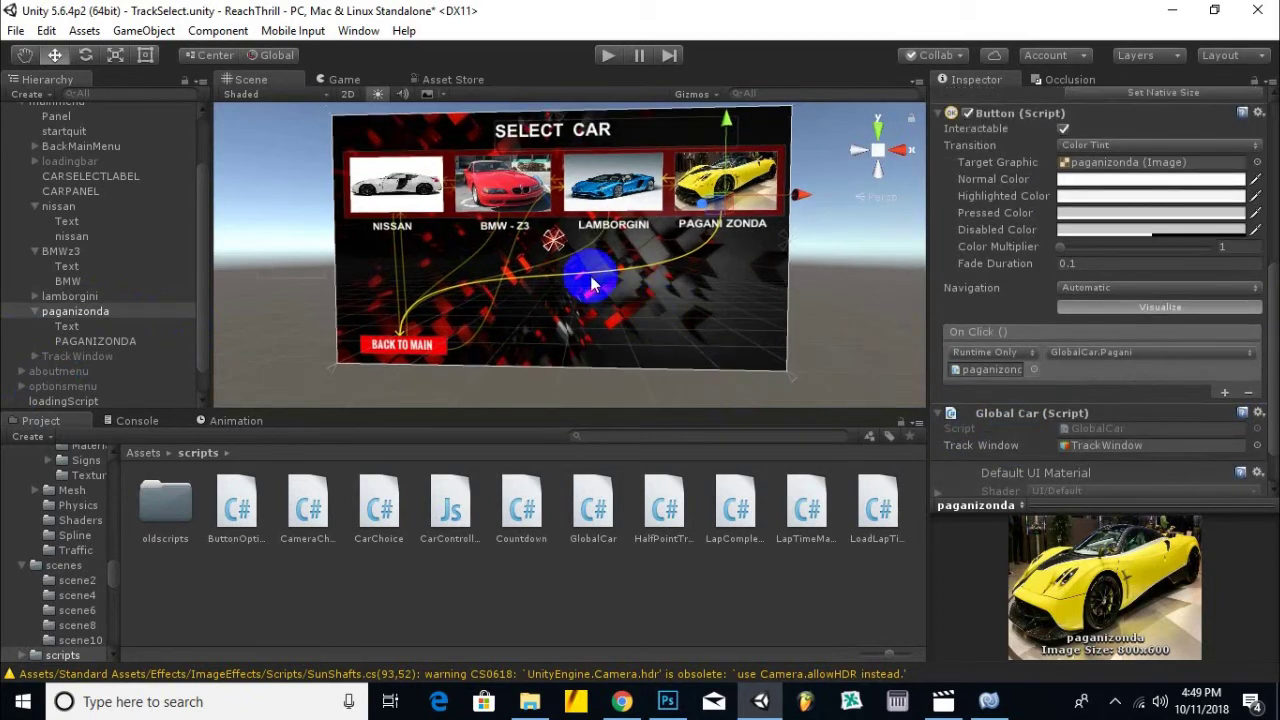
click(606, 56)
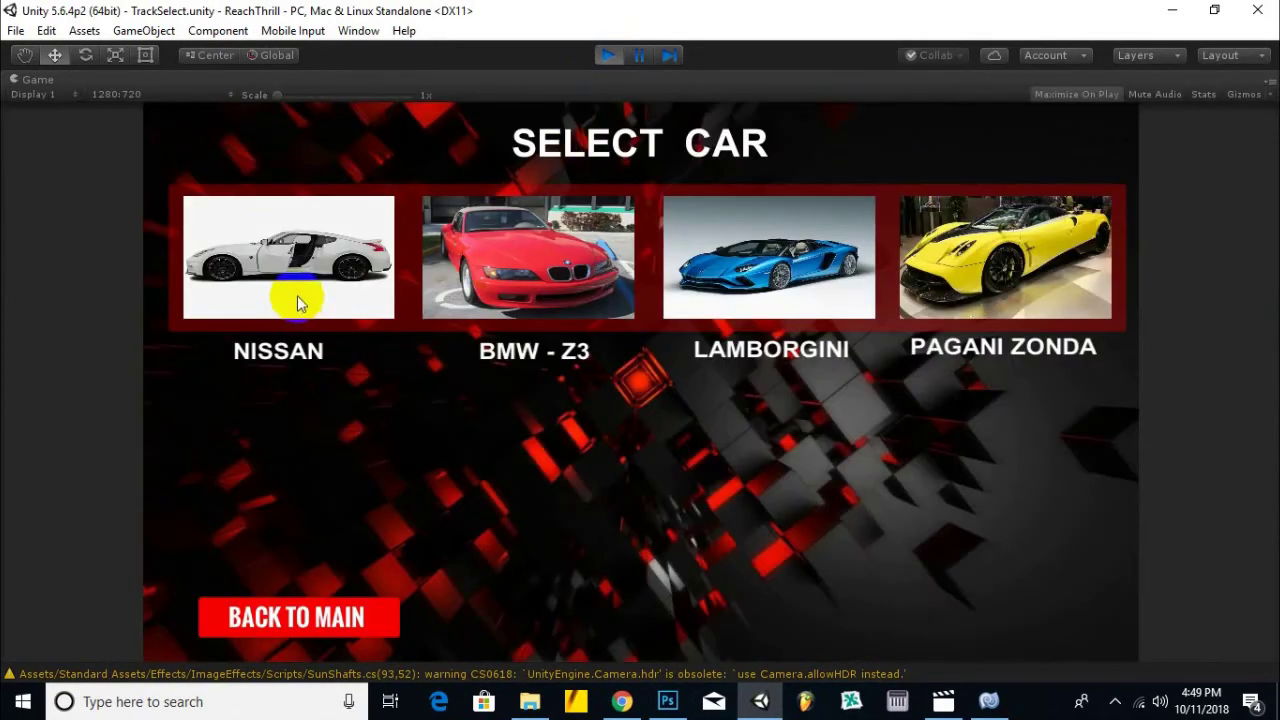
click(297, 298)
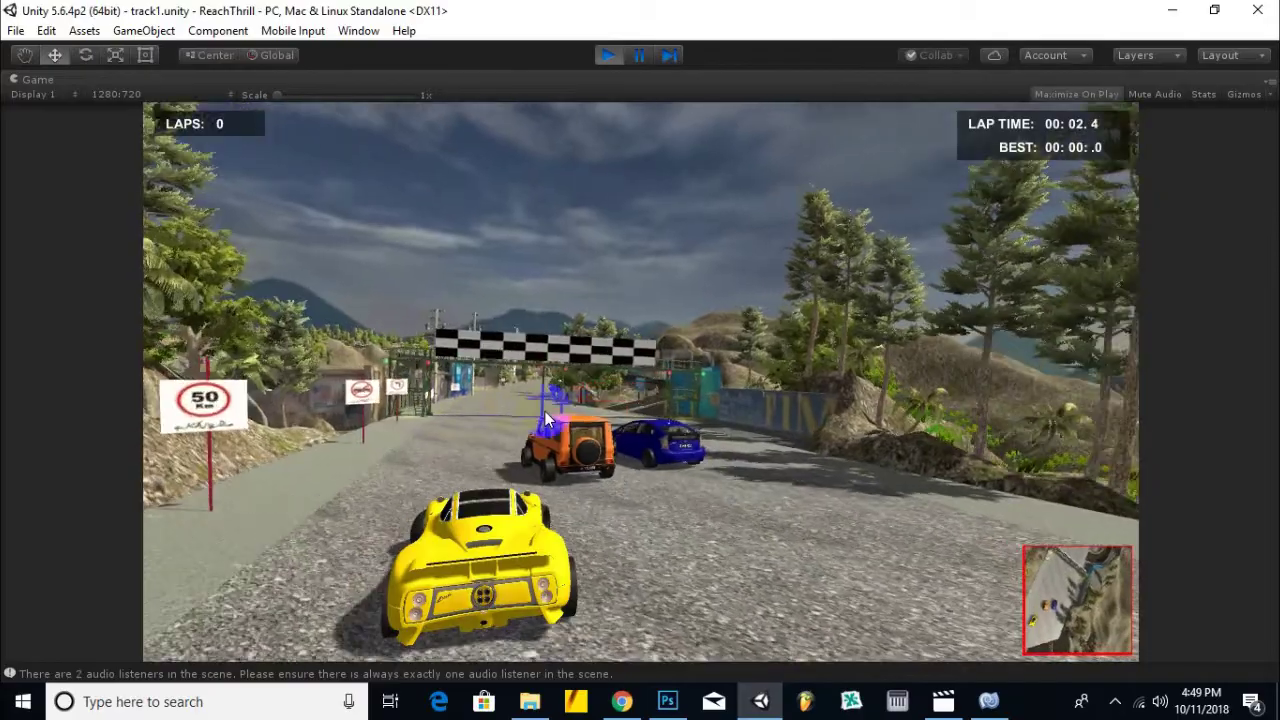
key(Up)
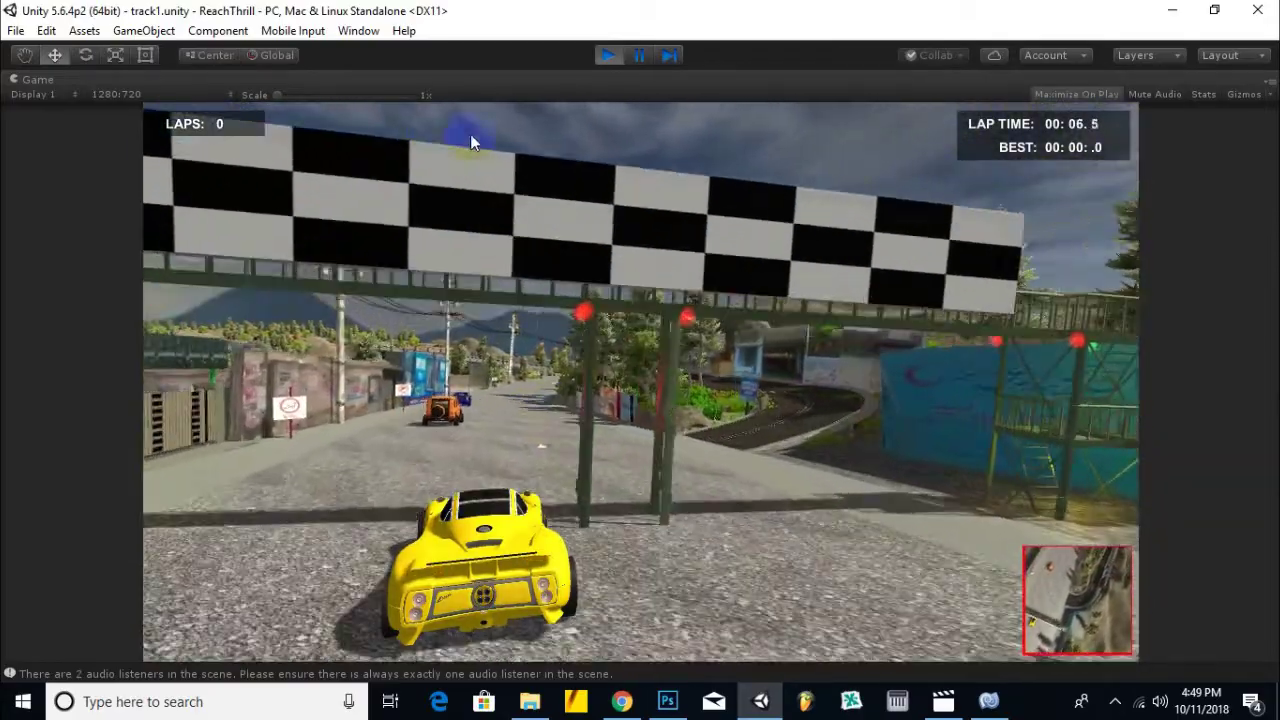
click(607, 55)
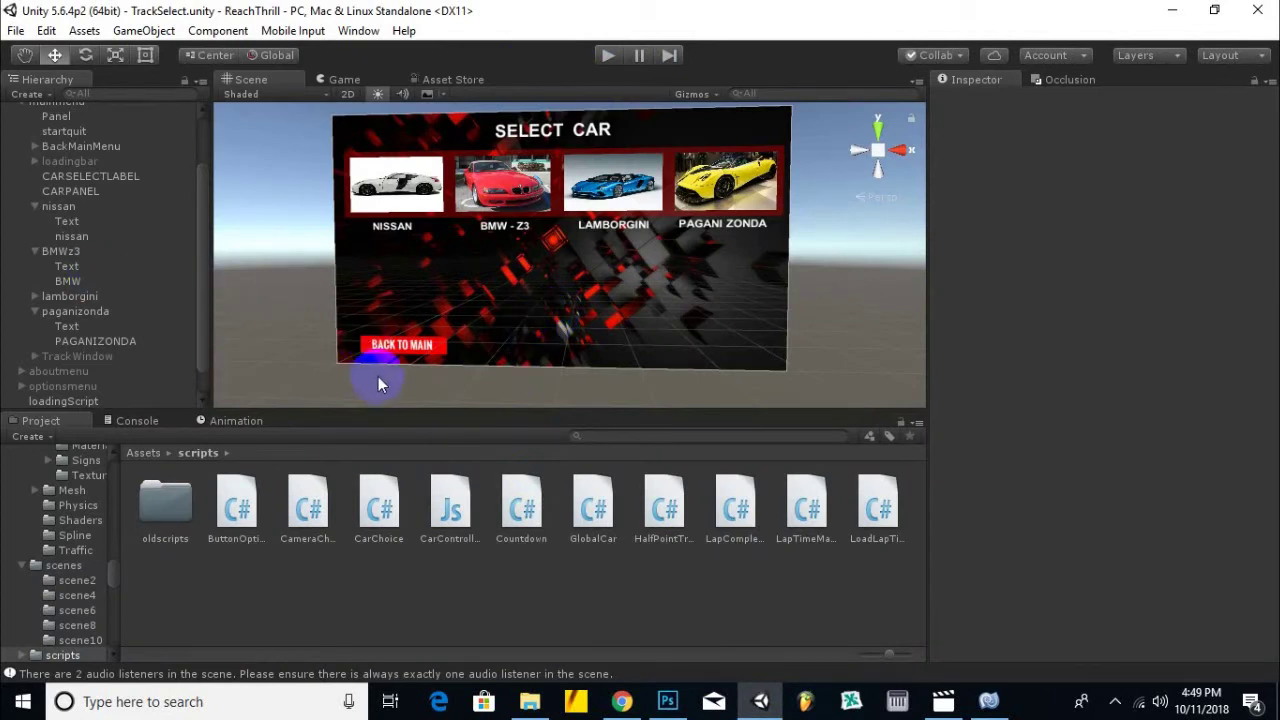
Open the track1 scene from the Assets > scenes folder.
click(150, 455)
double_click(334, 580)
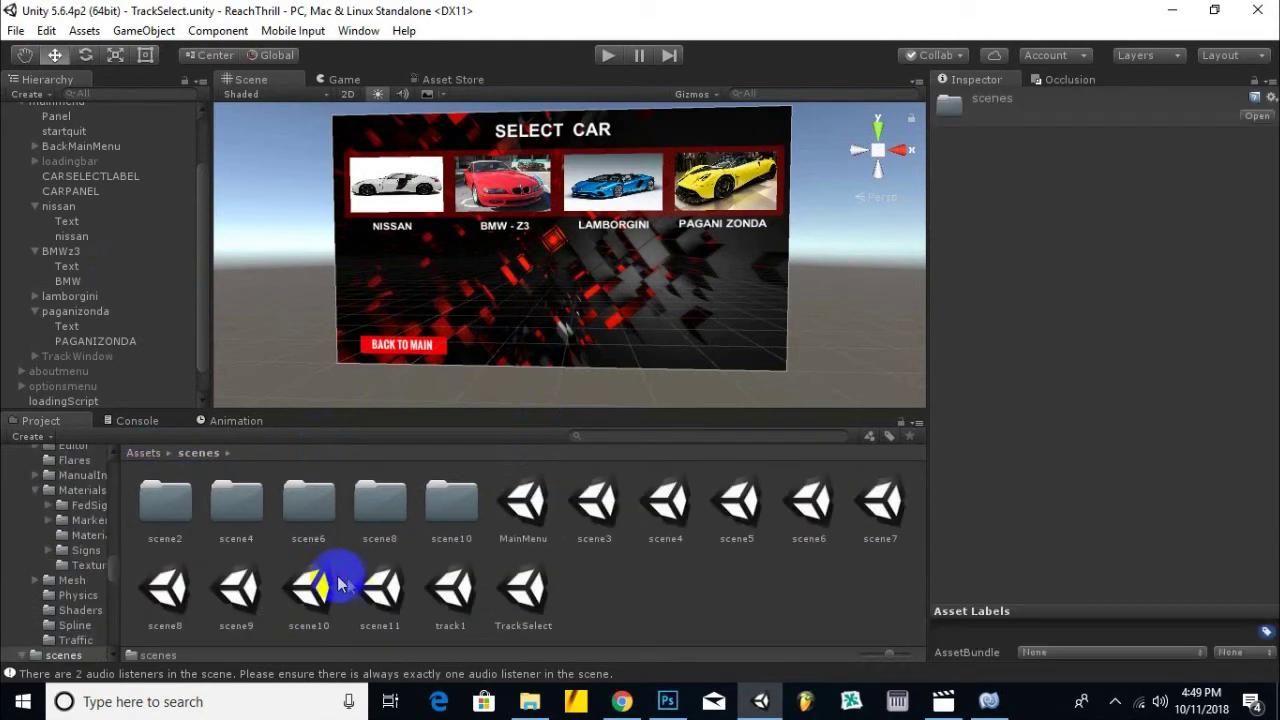
click(455, 594)
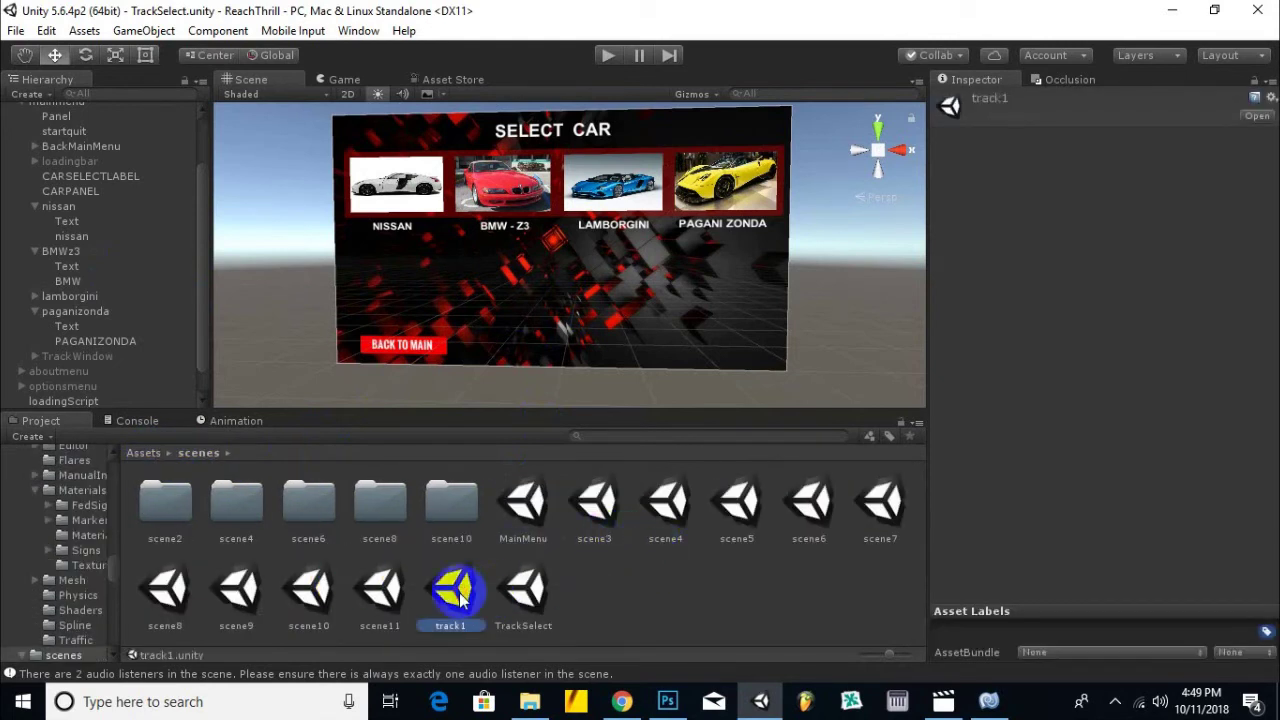
double_click(445, 605)
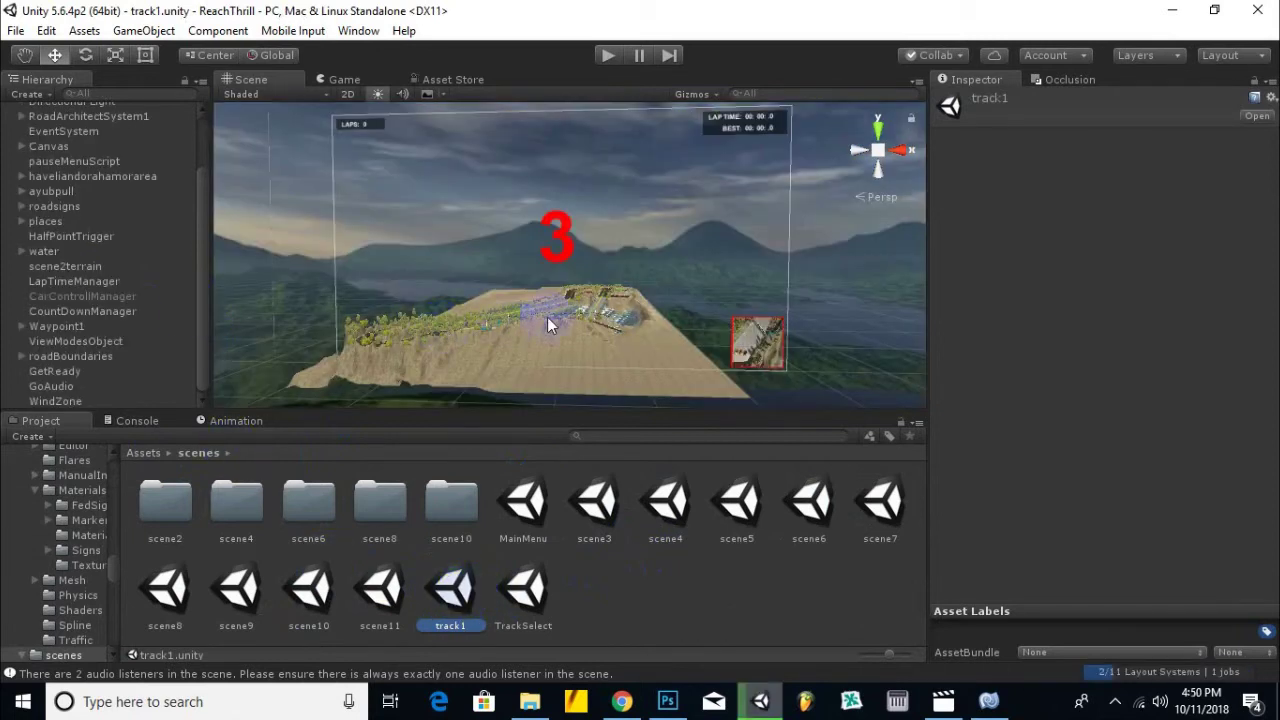
scroll(437, 314, down, 1)
scroll(349, 345, down, 1)
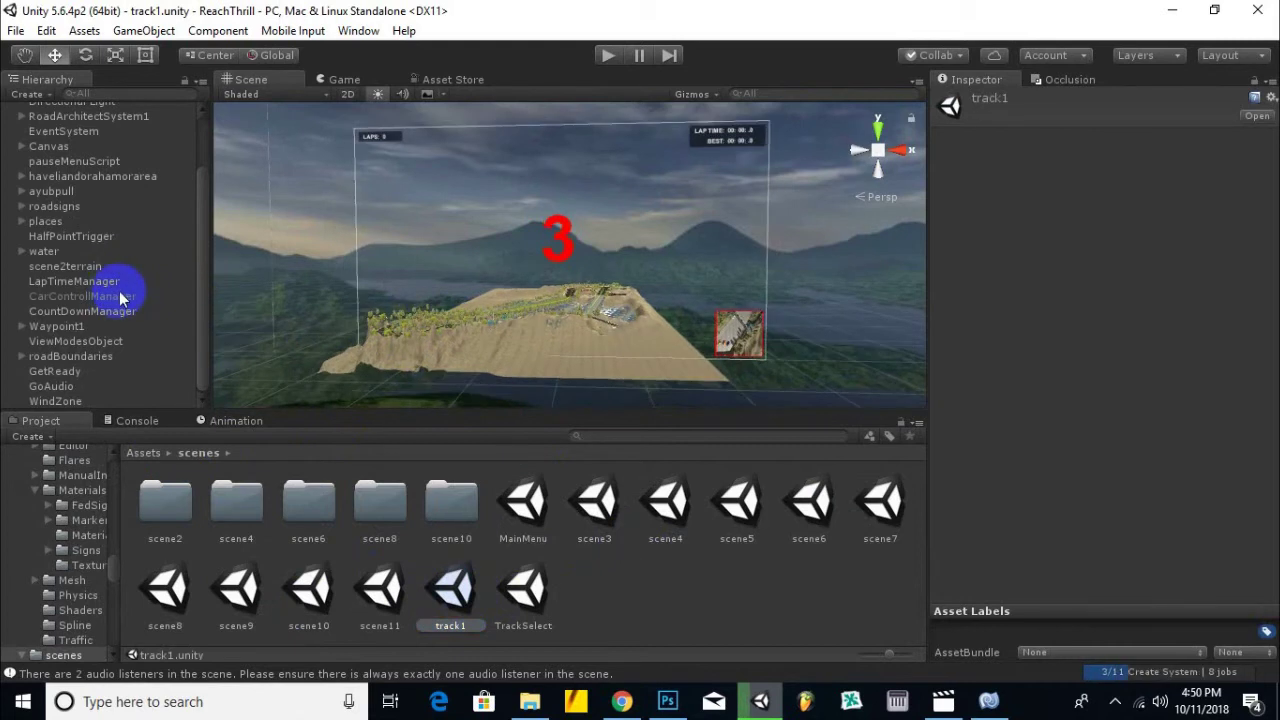
Create an empty object named CarChoice and browse to the Assets > scripts folder.
click(34, 94)
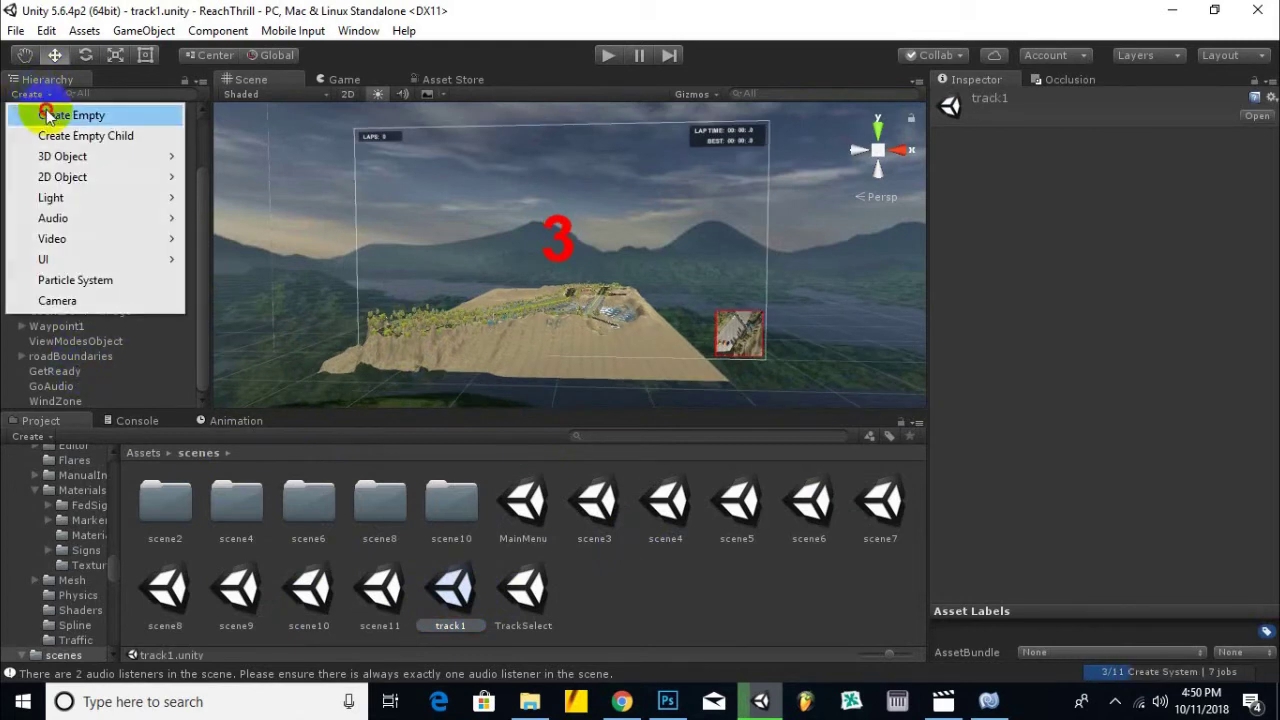
click(45, 116)
right_click(70, 401)
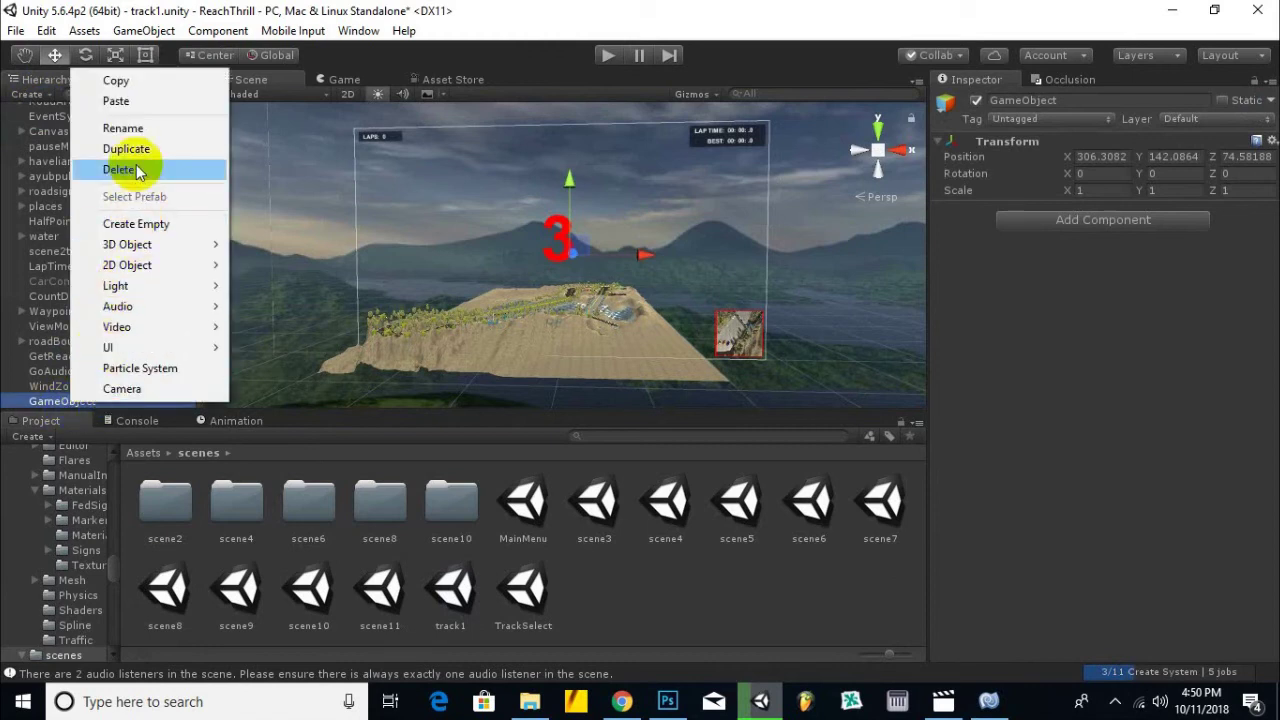
click(139, 130)
text(Ga)
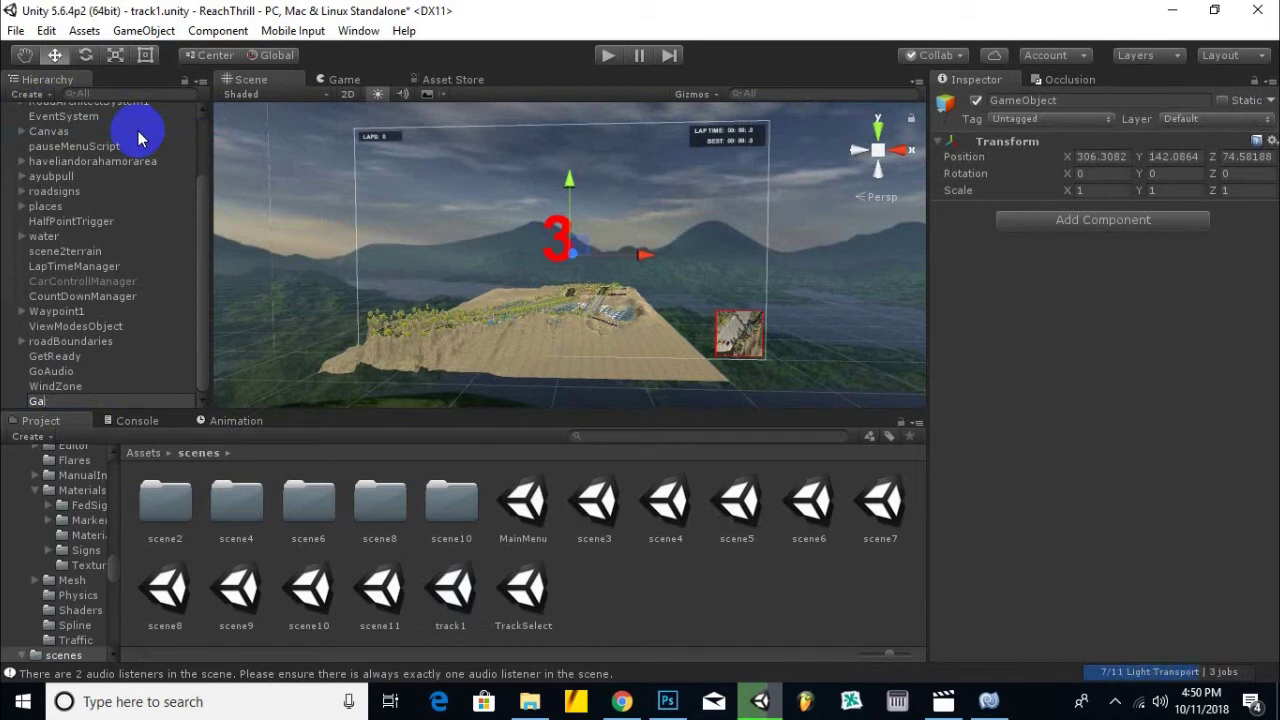
key(BackSpace)
key(BackSpace)
text(Car)
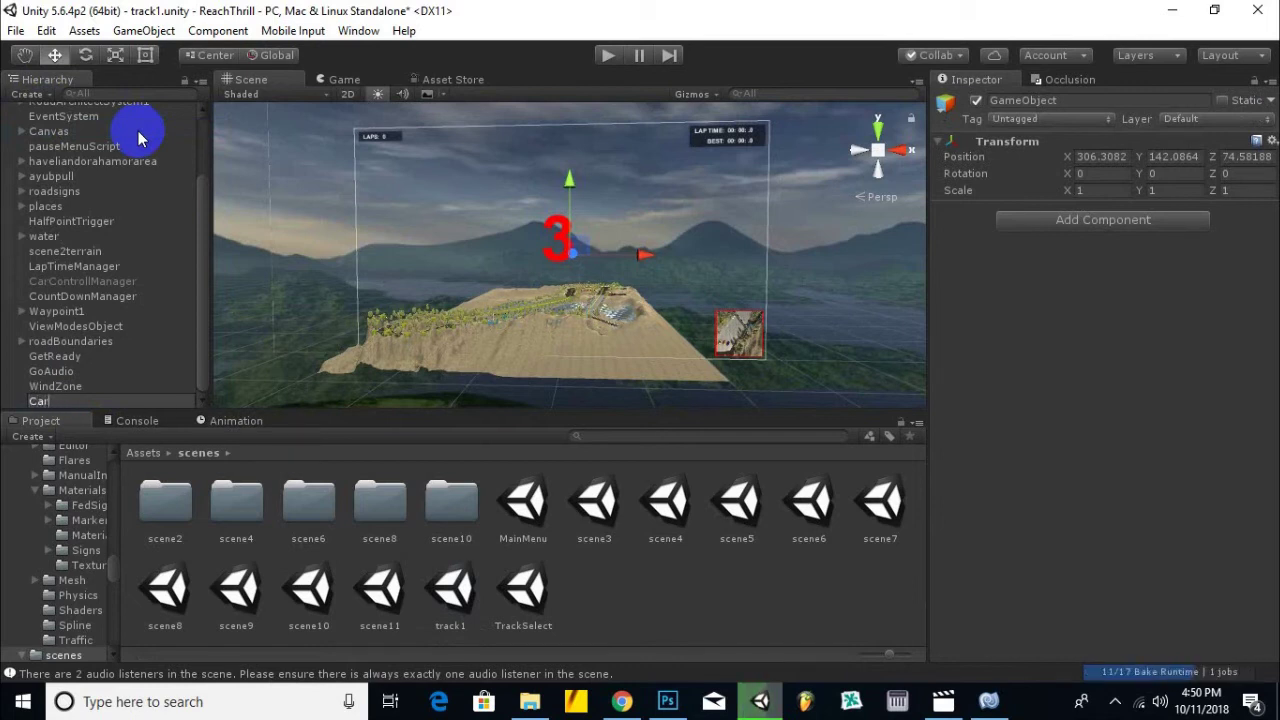
text(Choice)
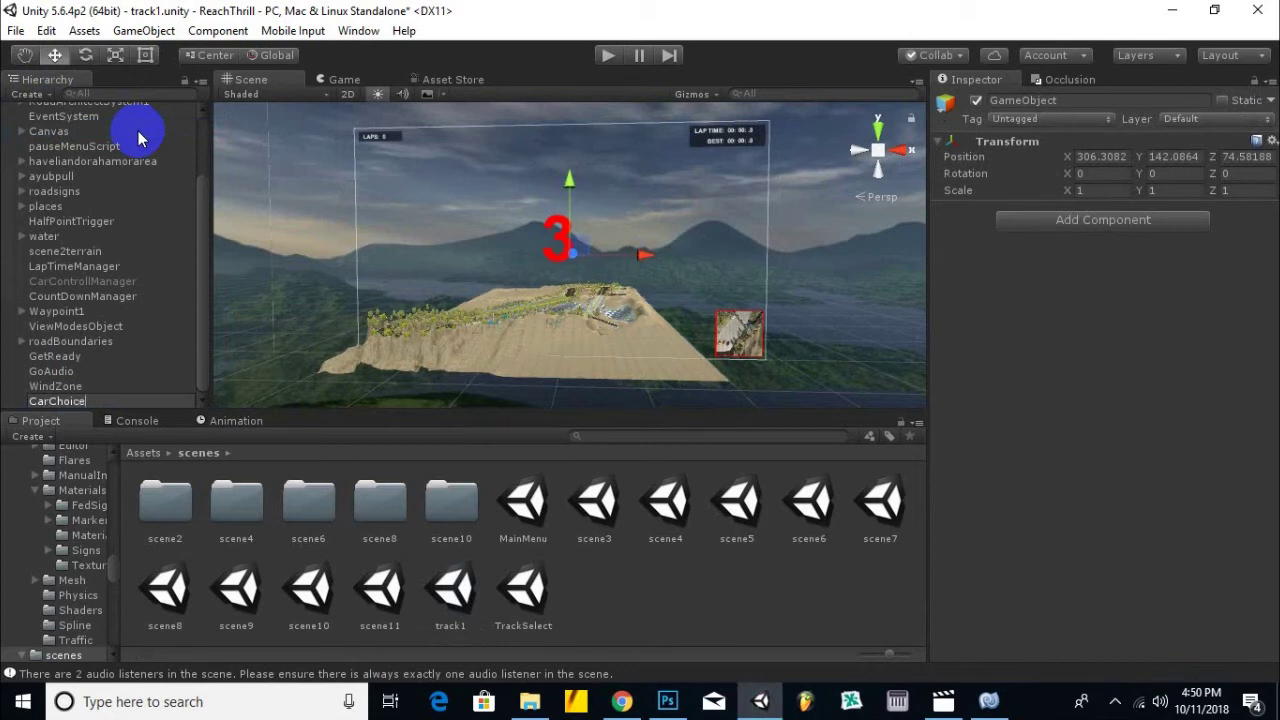
key(Return)
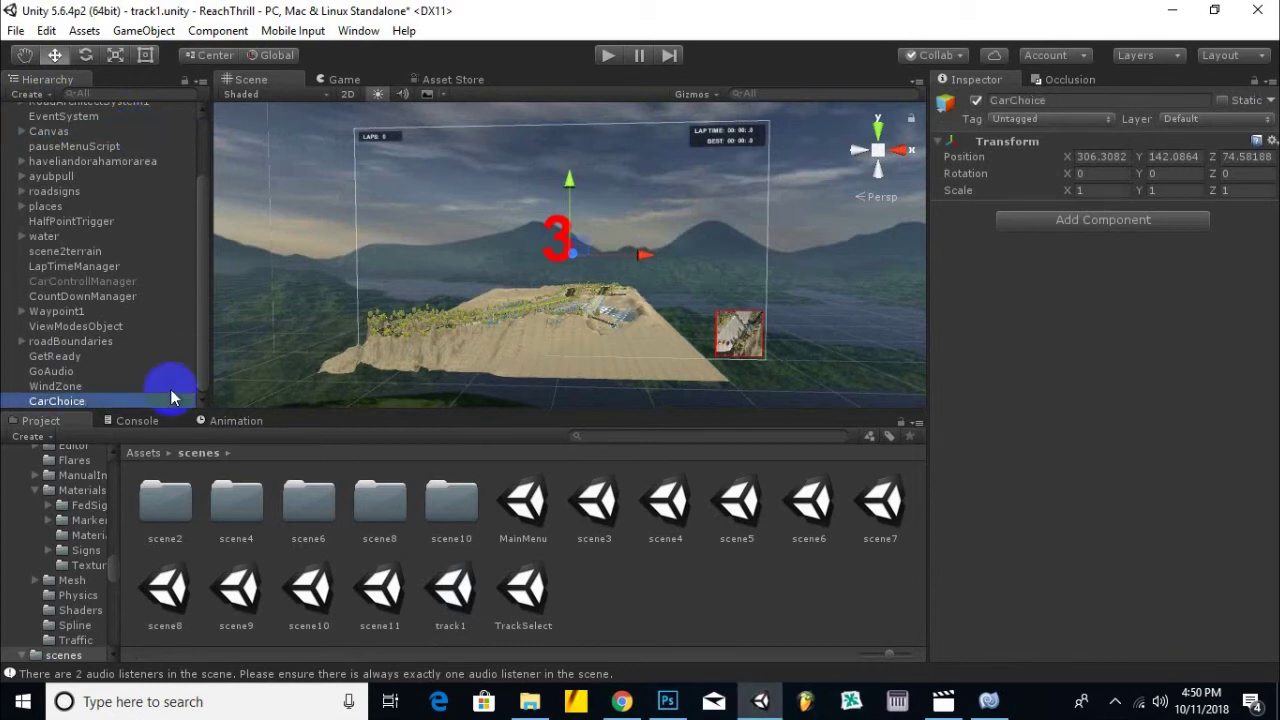
click(143, 452)
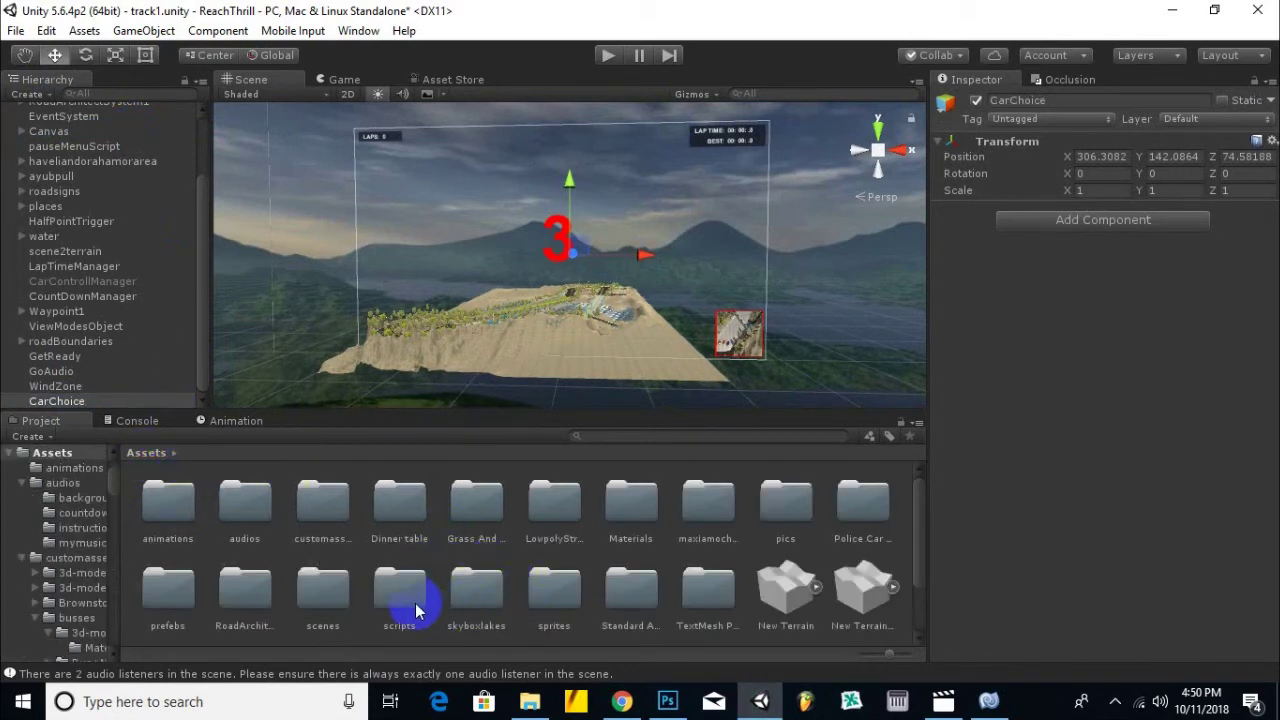
double_click(416, 610)
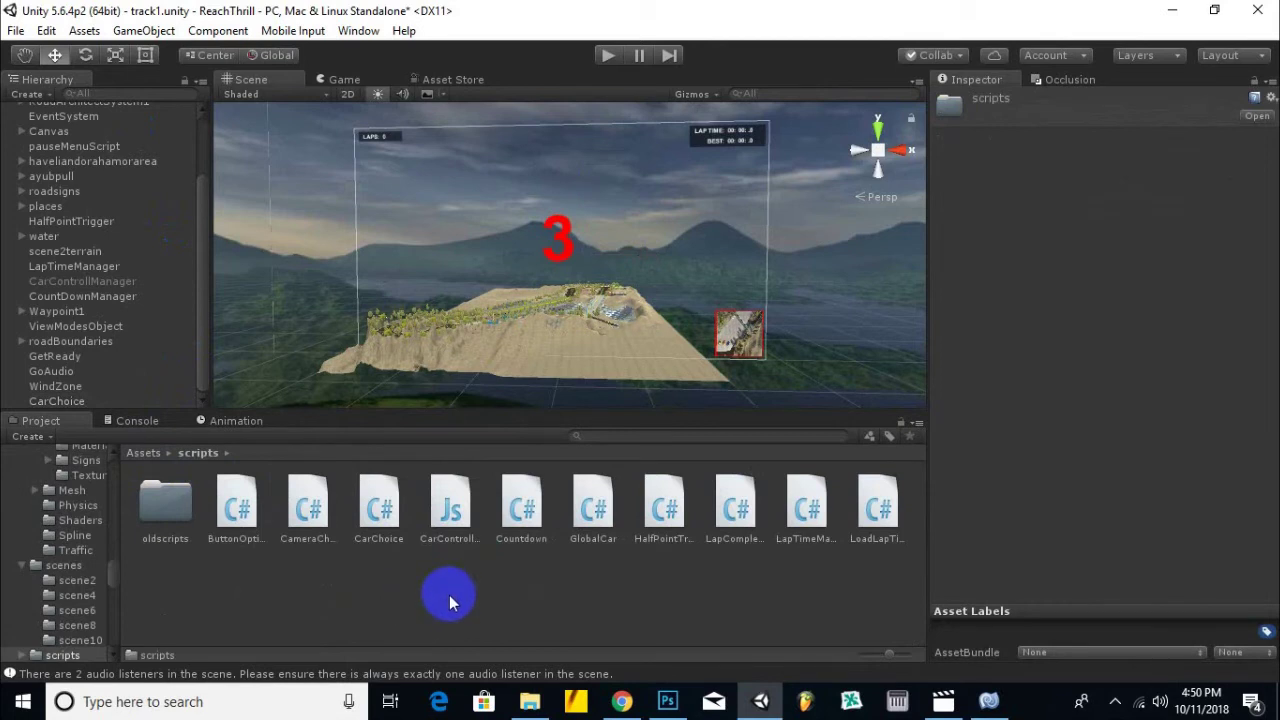
Drag CarChoice.cs onto the CarChoice object, then orbit and zoom the Scene view toward the cars.
mouse_move(385, 510)
mouse_down()
mouse_move(107, 424)
mouse_move(51, 380)
mouse_up()
click(60, 401)
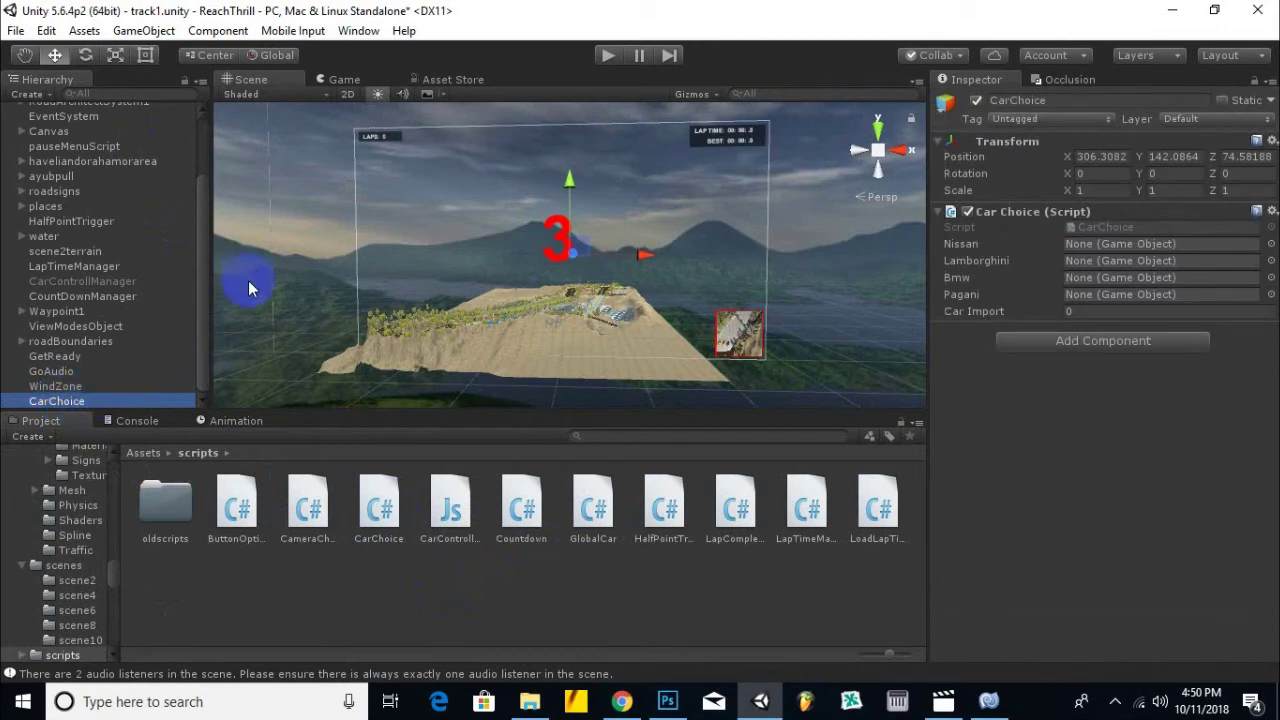
alt+drag(337, 329, 759, 369)
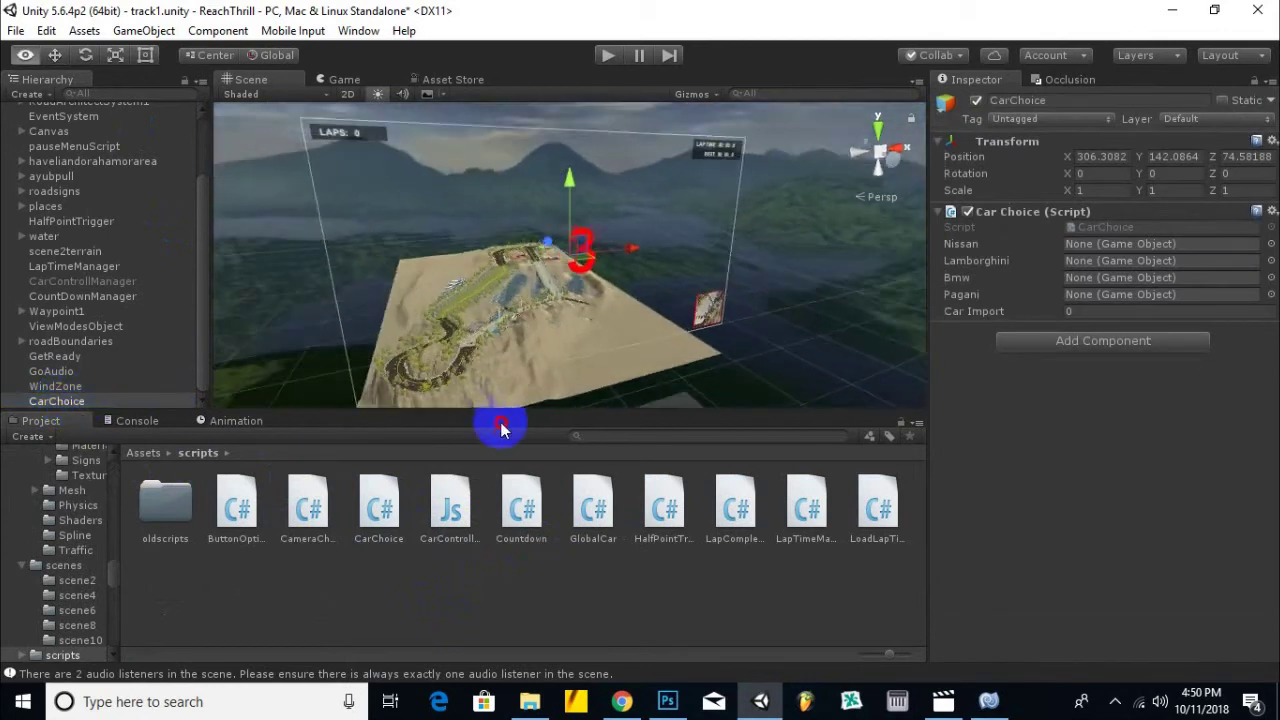
mouse_move(759, 369)
alt+mouse_down()
mouse_move(449, 266)
mouse_move(680, 368)
mouse_move(674, 306)
alt+mouse_up()
scroll(674, 286, up, 10)
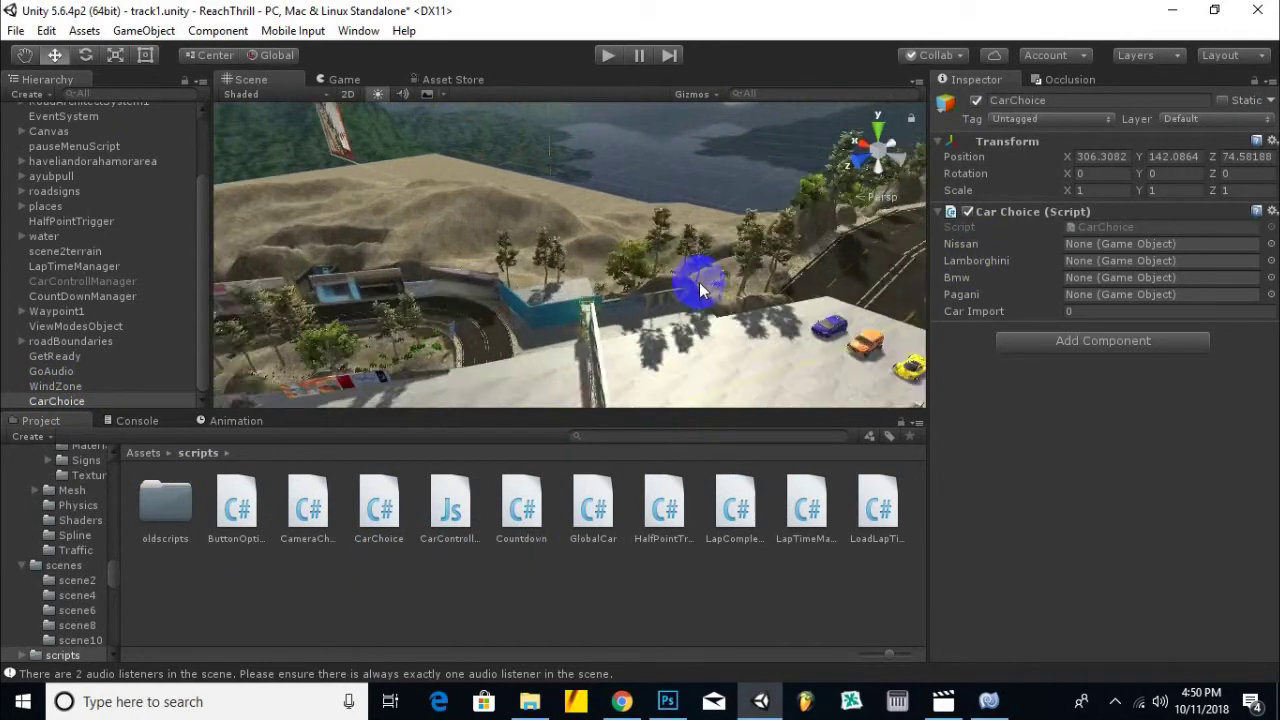
scroll(648, 271, down, 10)
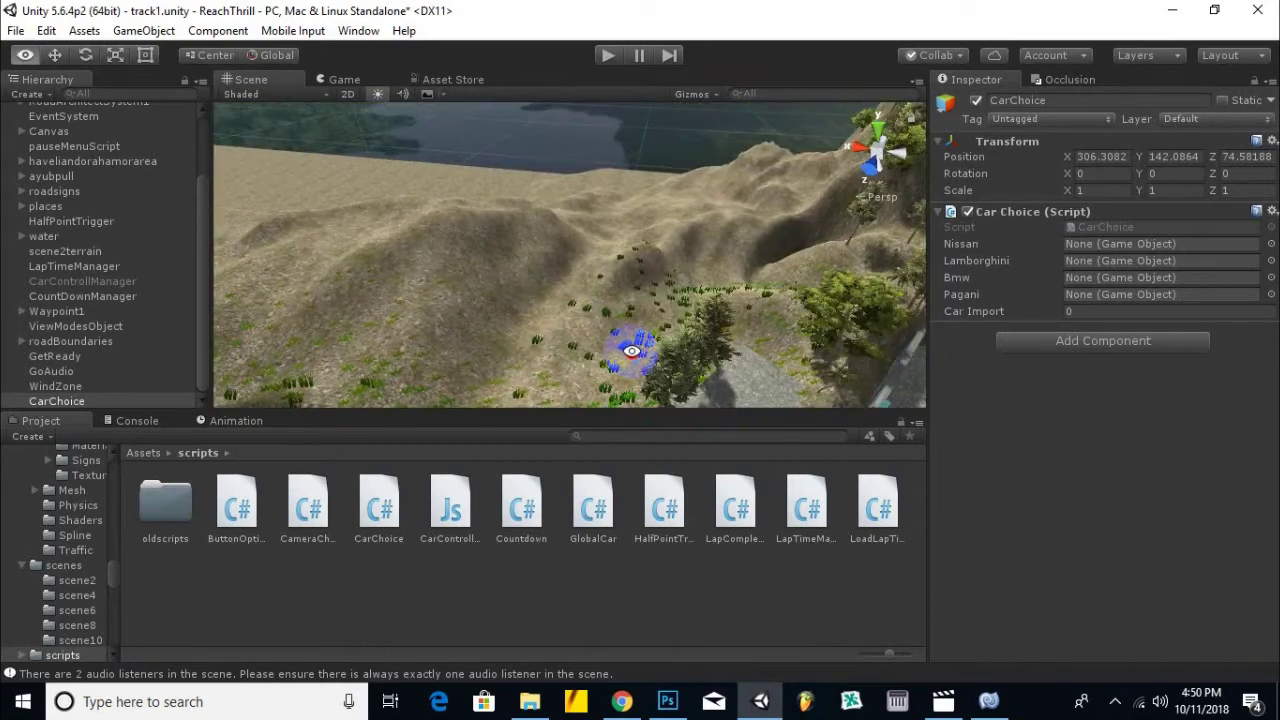
scroll(584, 315, up, 10)
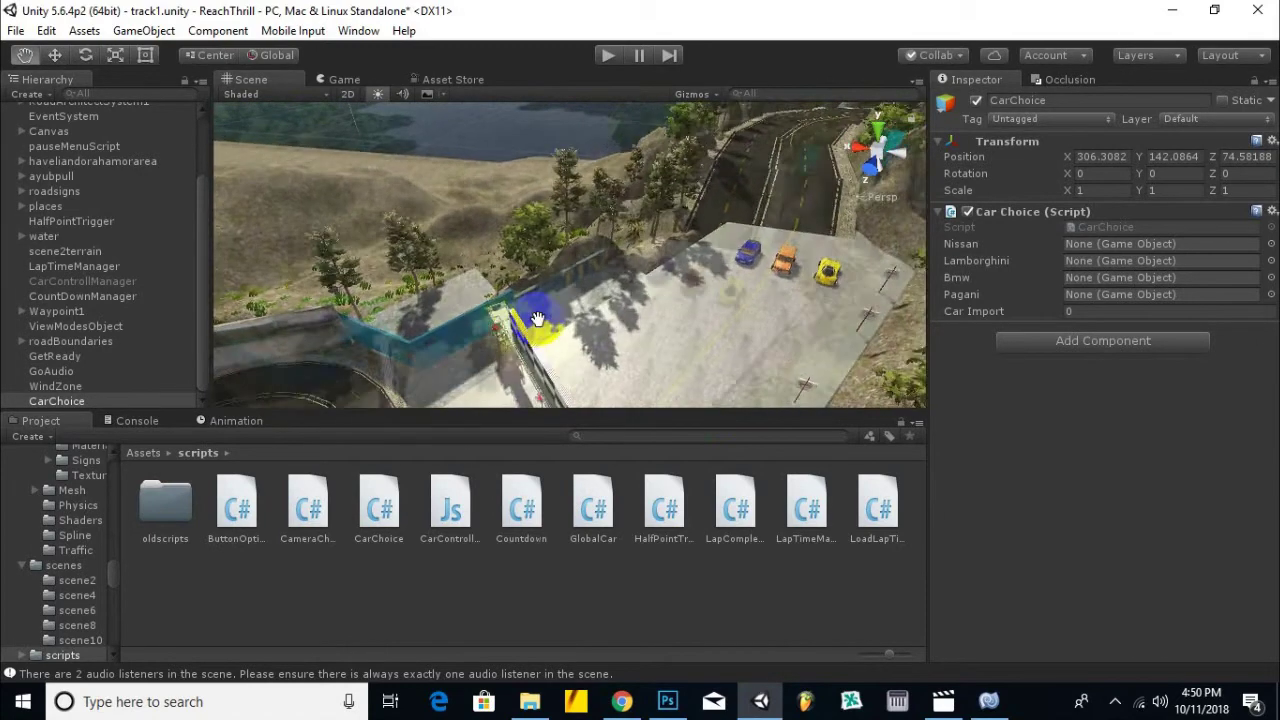
scroll(531, 315, up, 4)
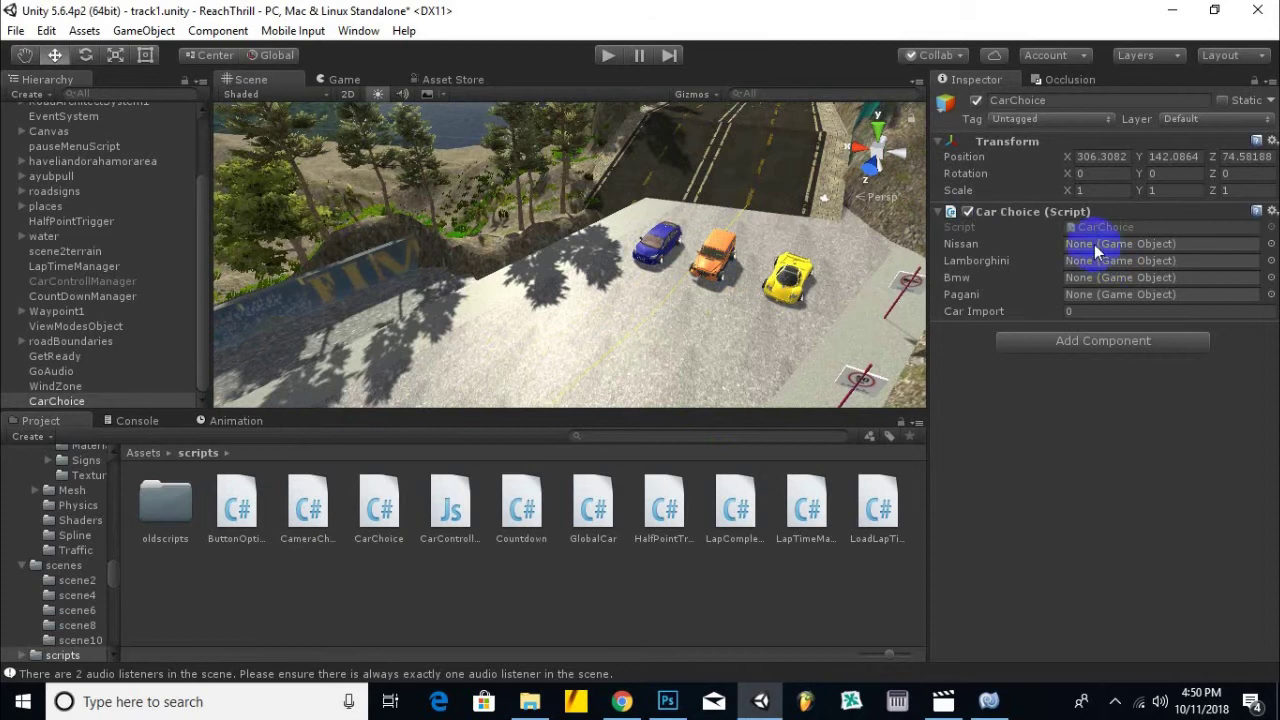
Expand Player > SkyCar and deactivate the Pagani car object.
click(147, 421)
click(55, 238)
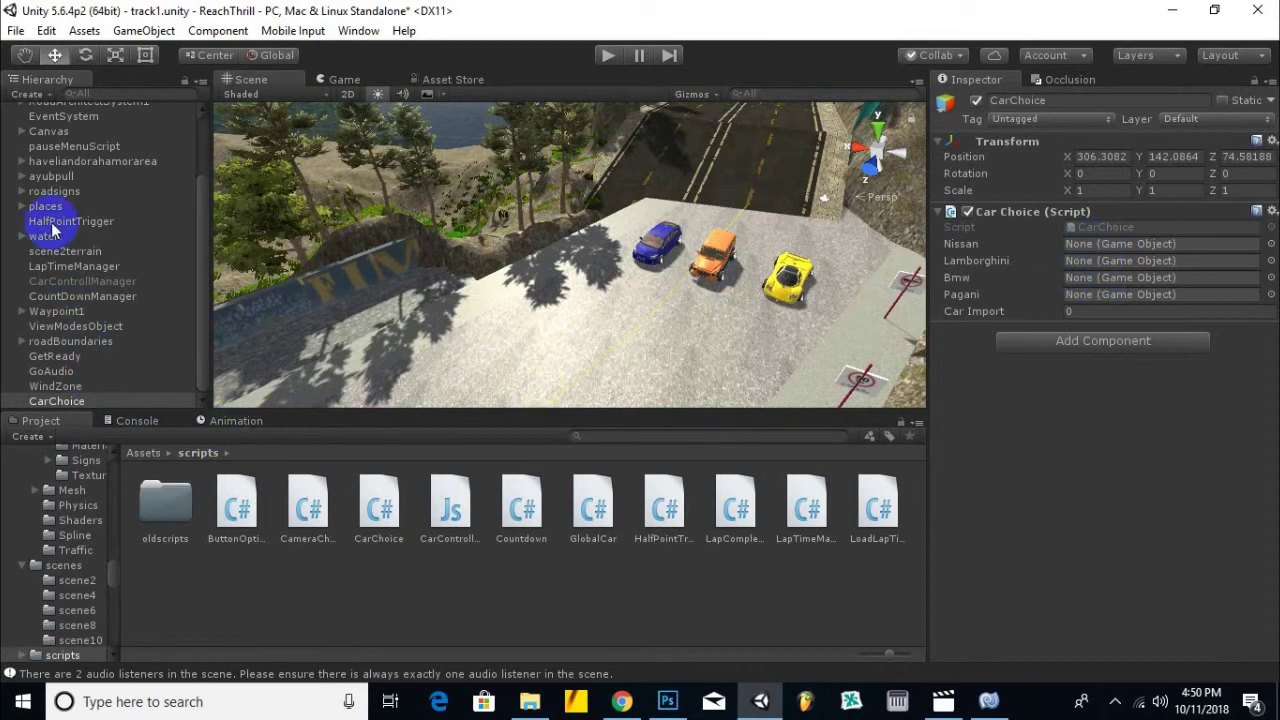
scroll(78, 325, up, 3)
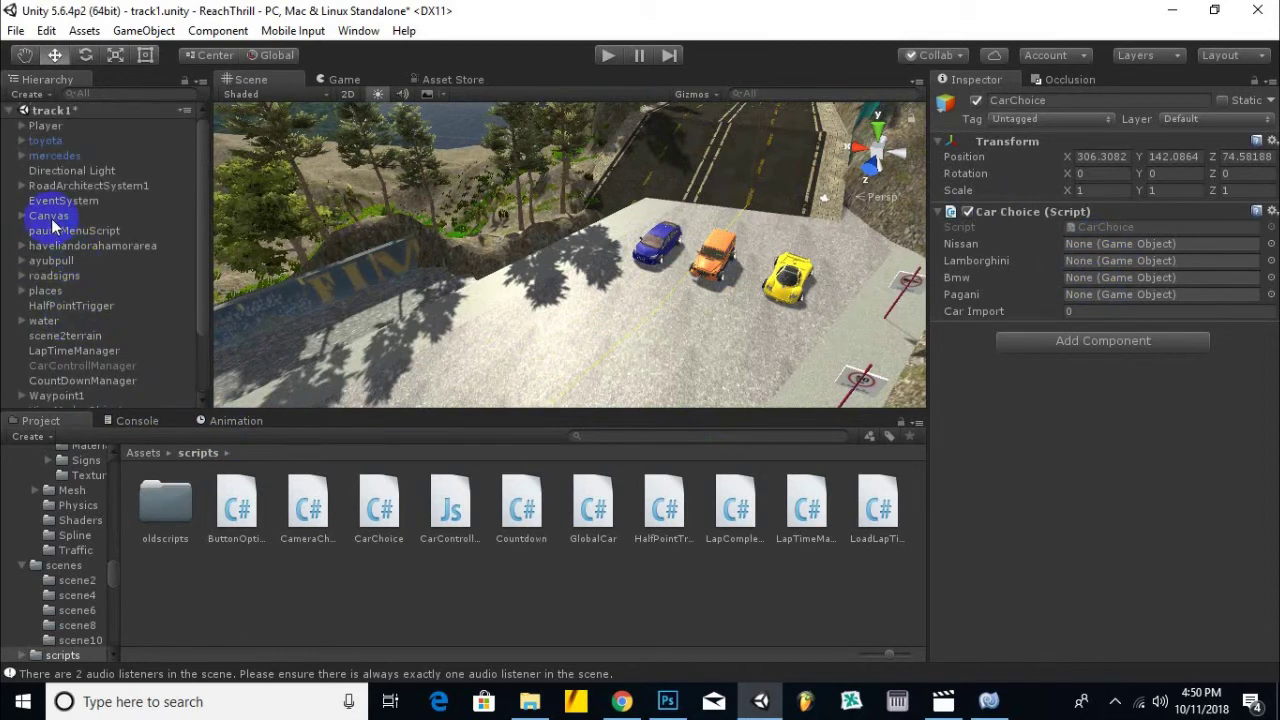
click(22, 130)
click(60, 201)
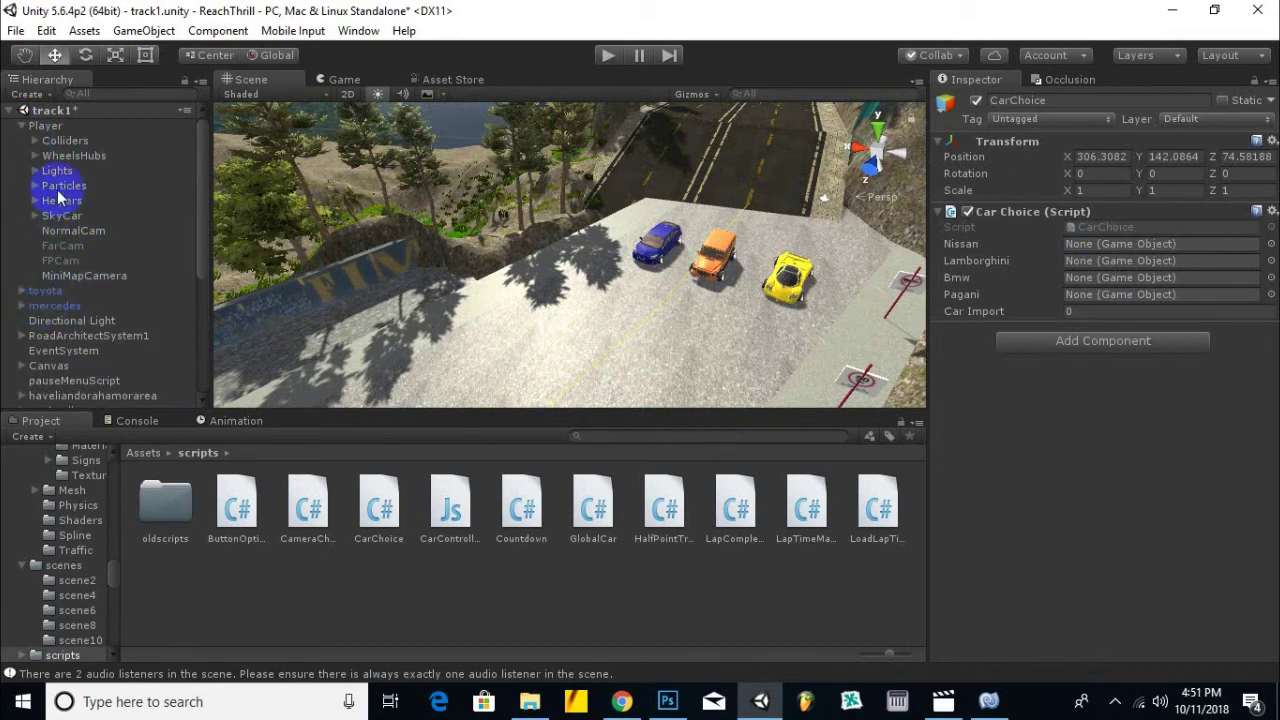
click(36, 216)
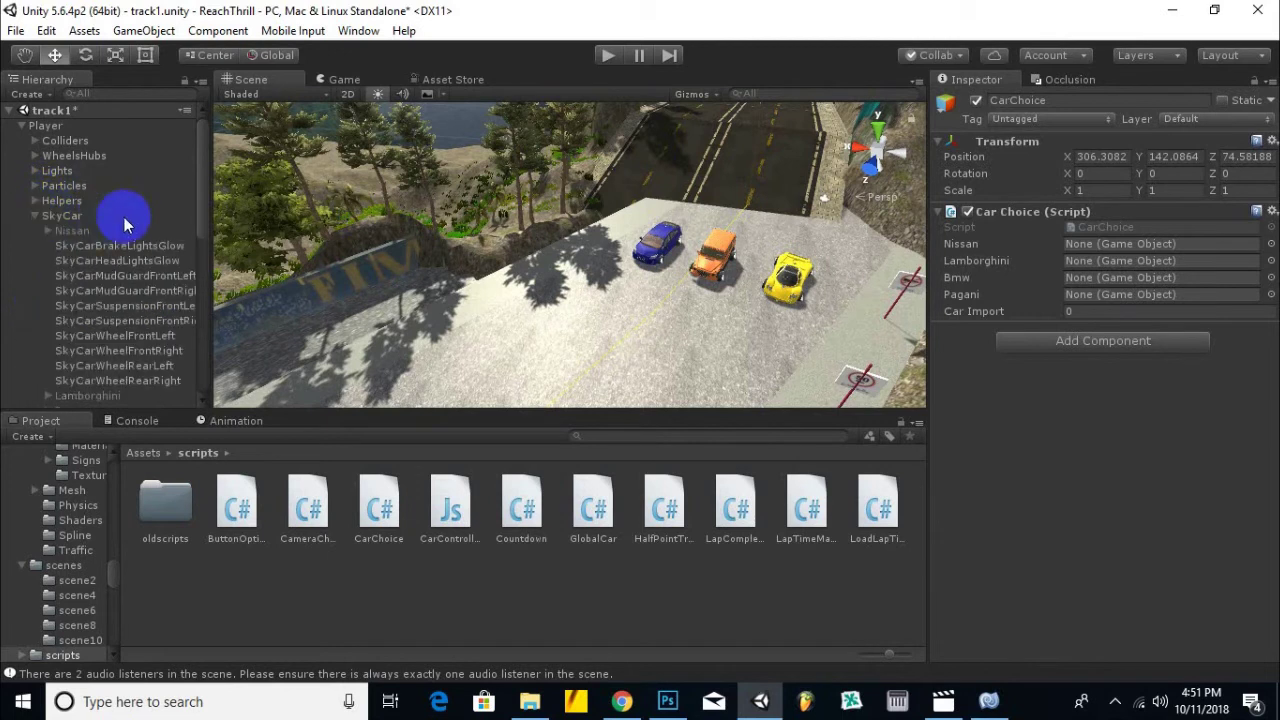
scroll(110, 212, down, 1)
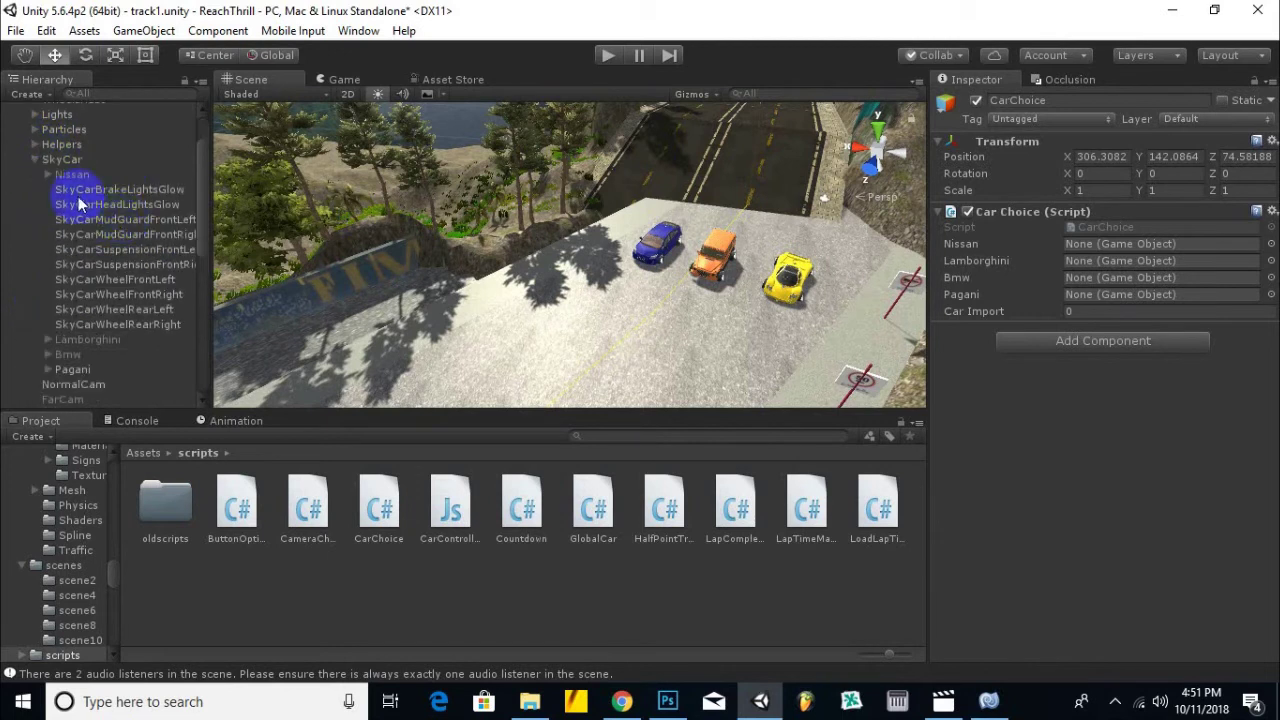
click(72, 369)
click(976, 101)
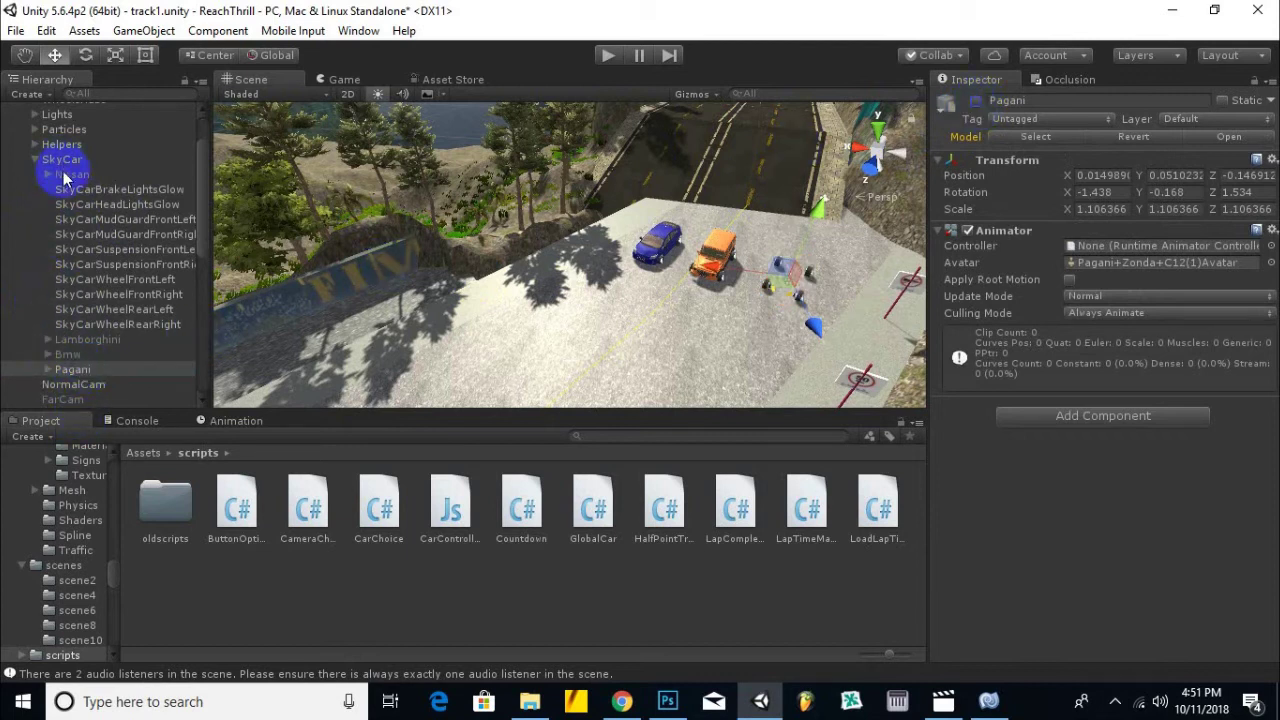
Select CarChoice and assign the Nissan car to its Nissan slot.
drag(94, 163, 73, 178)
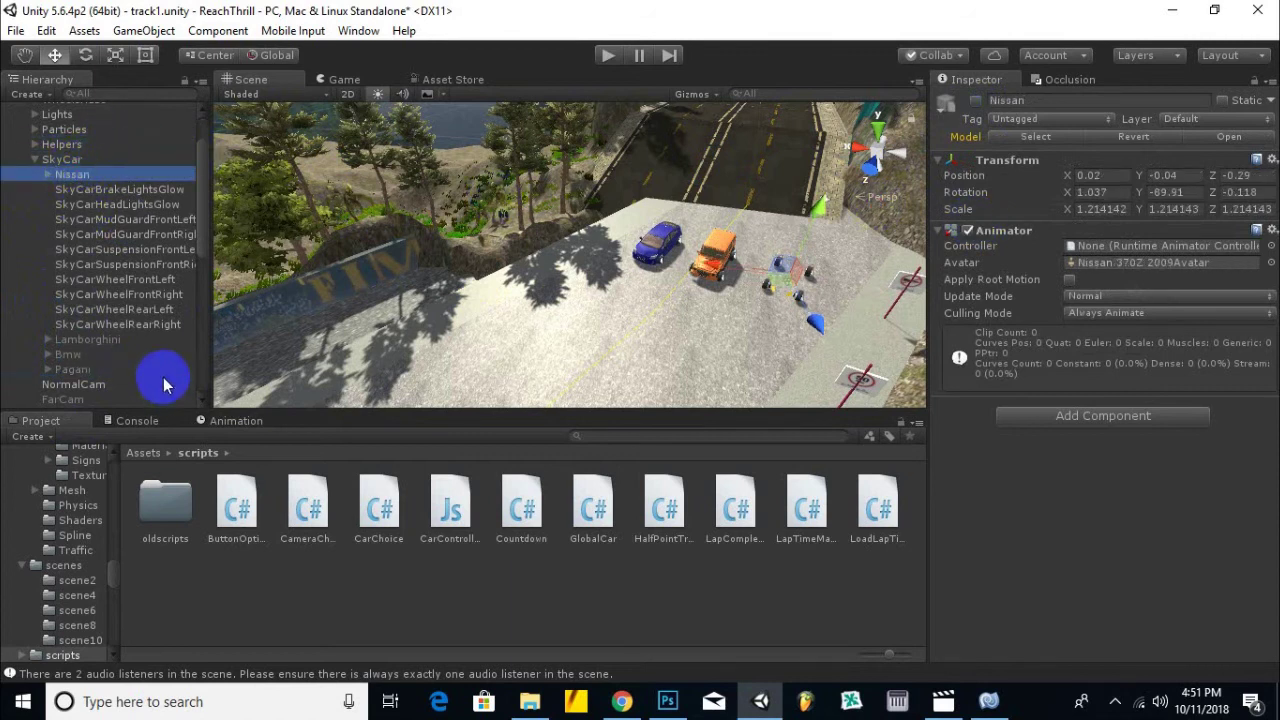
scroll(160, 376, down, 5)
scroll(159, 376, down, 5)
click(97, 401)
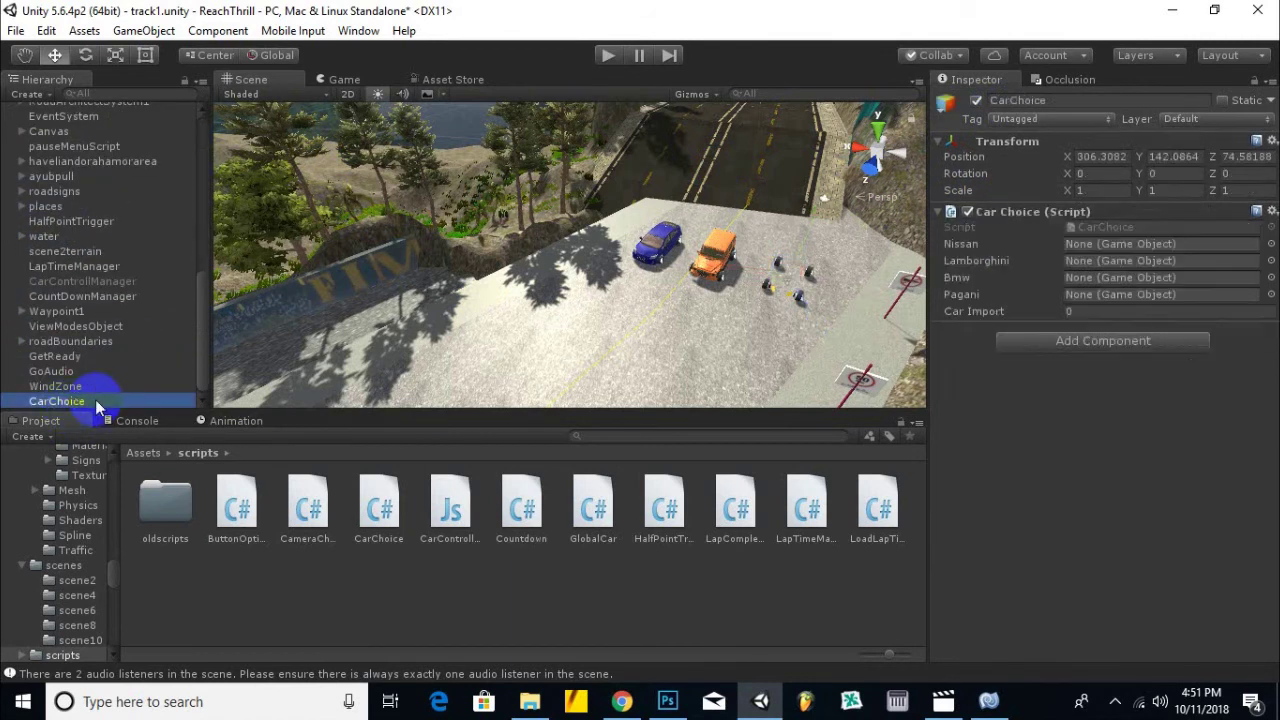
scroll(129, 263, up, 3)
scroll(134, 271, up, 3)
scroll(120, 277, up, 2)
scroll(117, 285, up, 3)
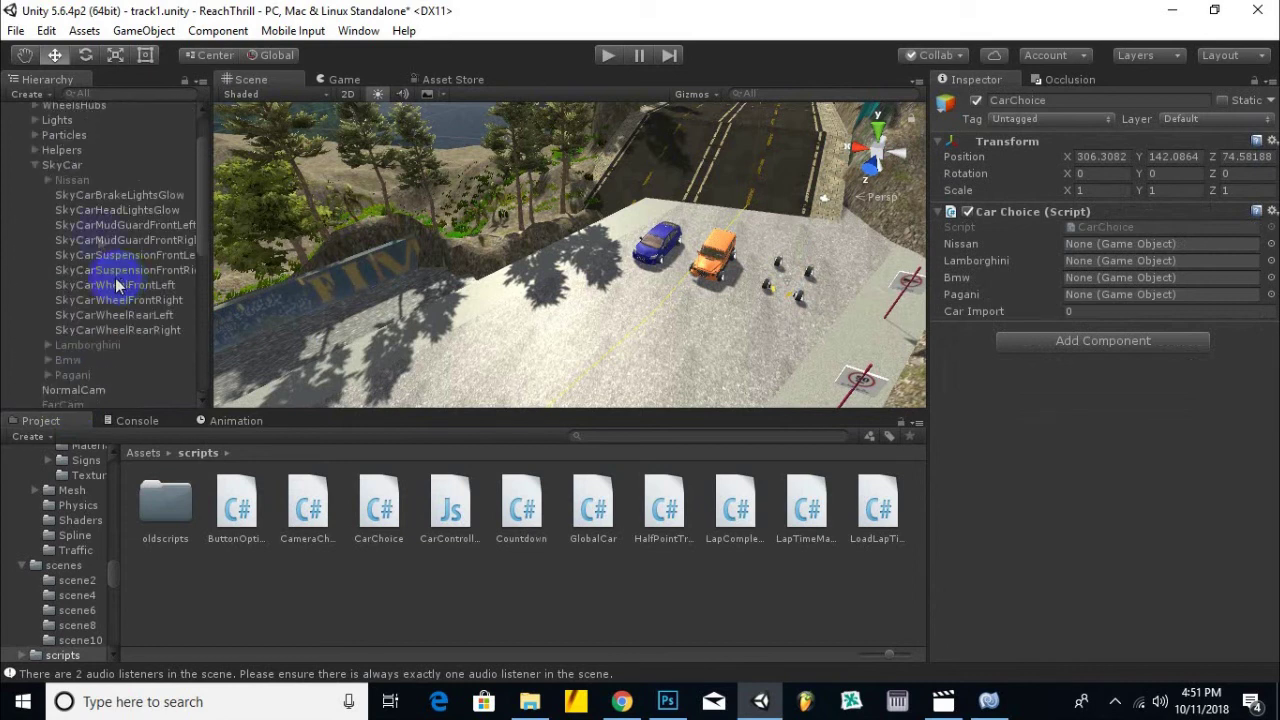
drag(72, 180, 1092, 246)
Assign Lamborghini, Bmw and Pagani to their CarChoice slots and start Play mode.
drag(98, 350, 1120, 262)
drag(76, 362, 1123, 277)
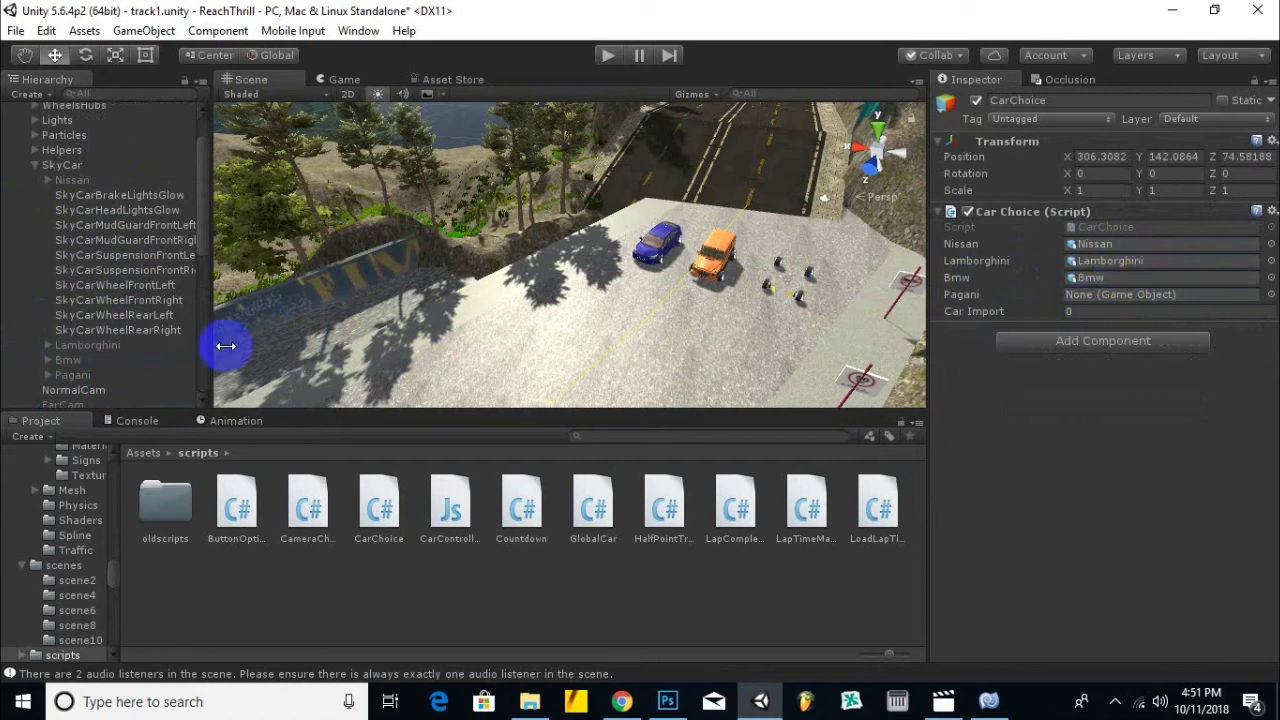
drag(80, 375, 1108, 300)
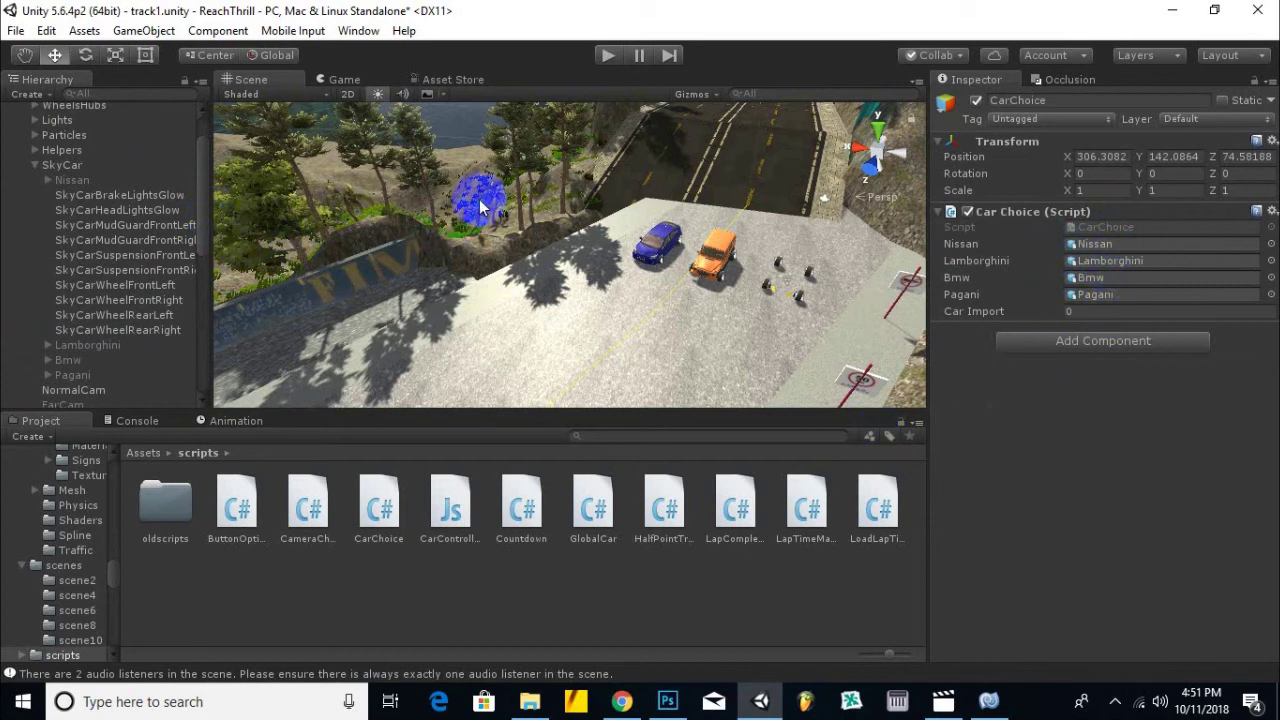
click(610, 56)
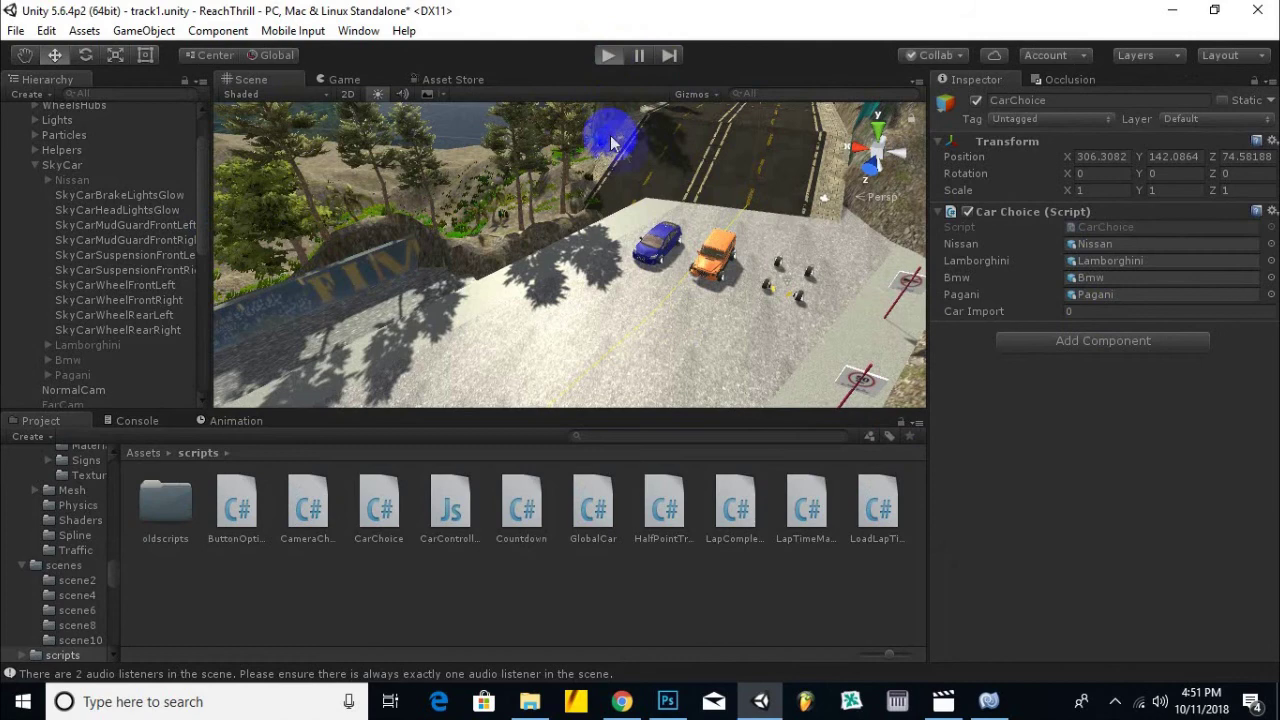
click(789, 264)
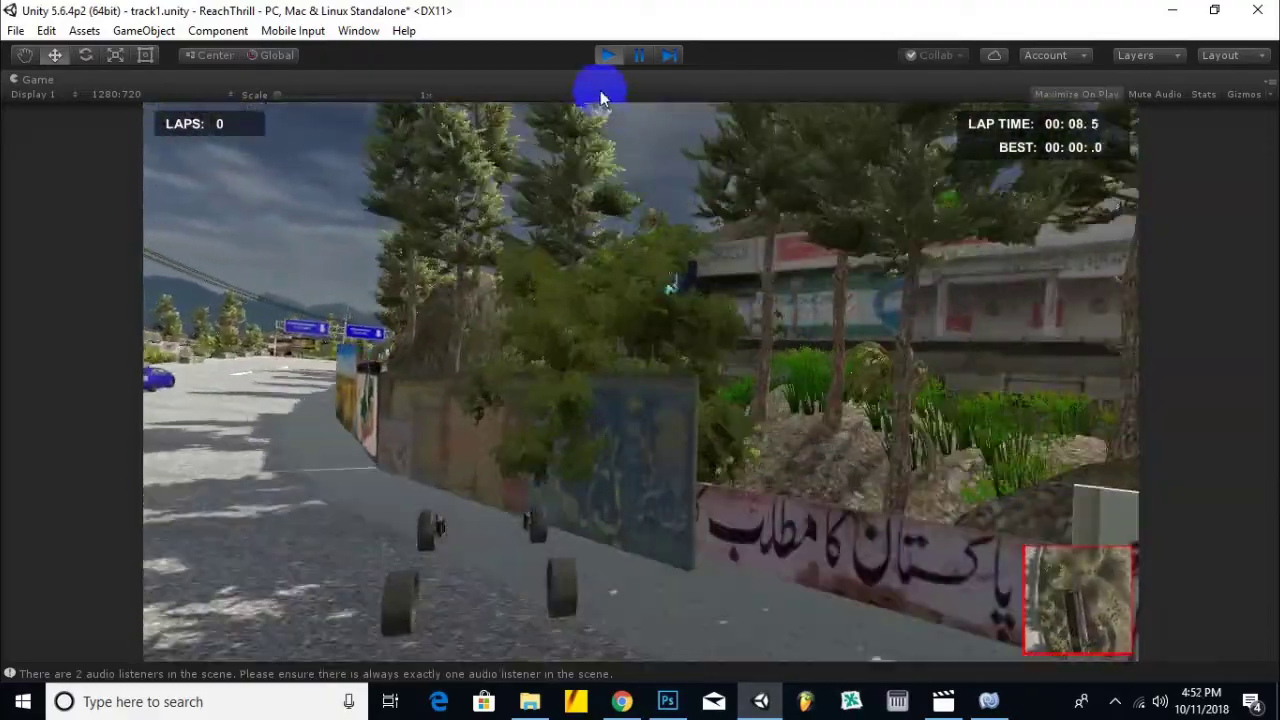
click(626, 56)
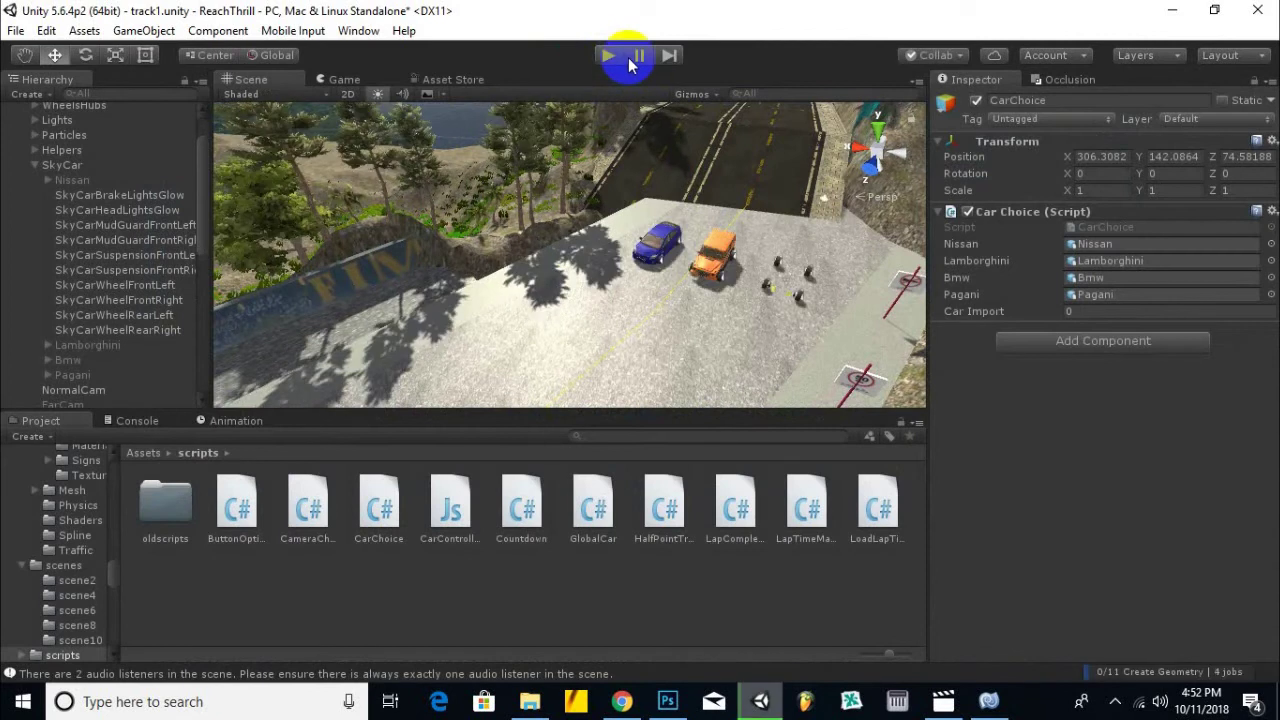
click(362, 368)
click(522, 435)
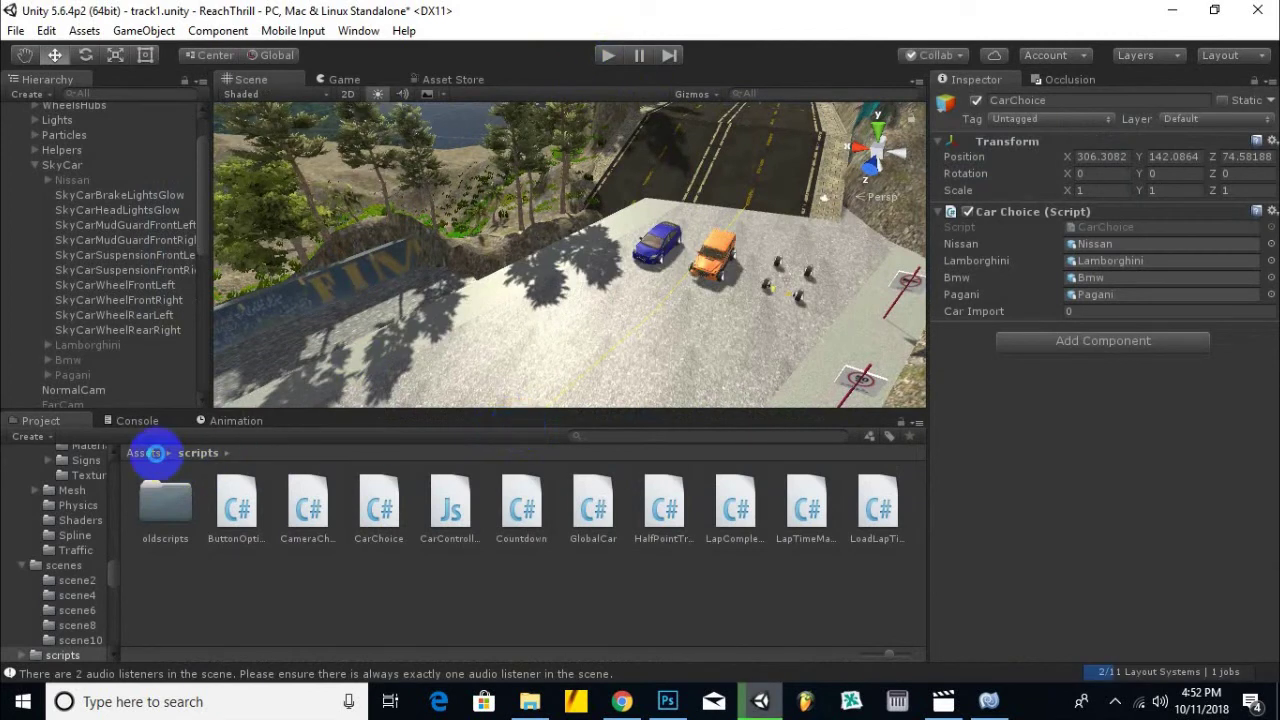
Open the MainMenu scene from the Assets > scenes folder.
click(150, 453)
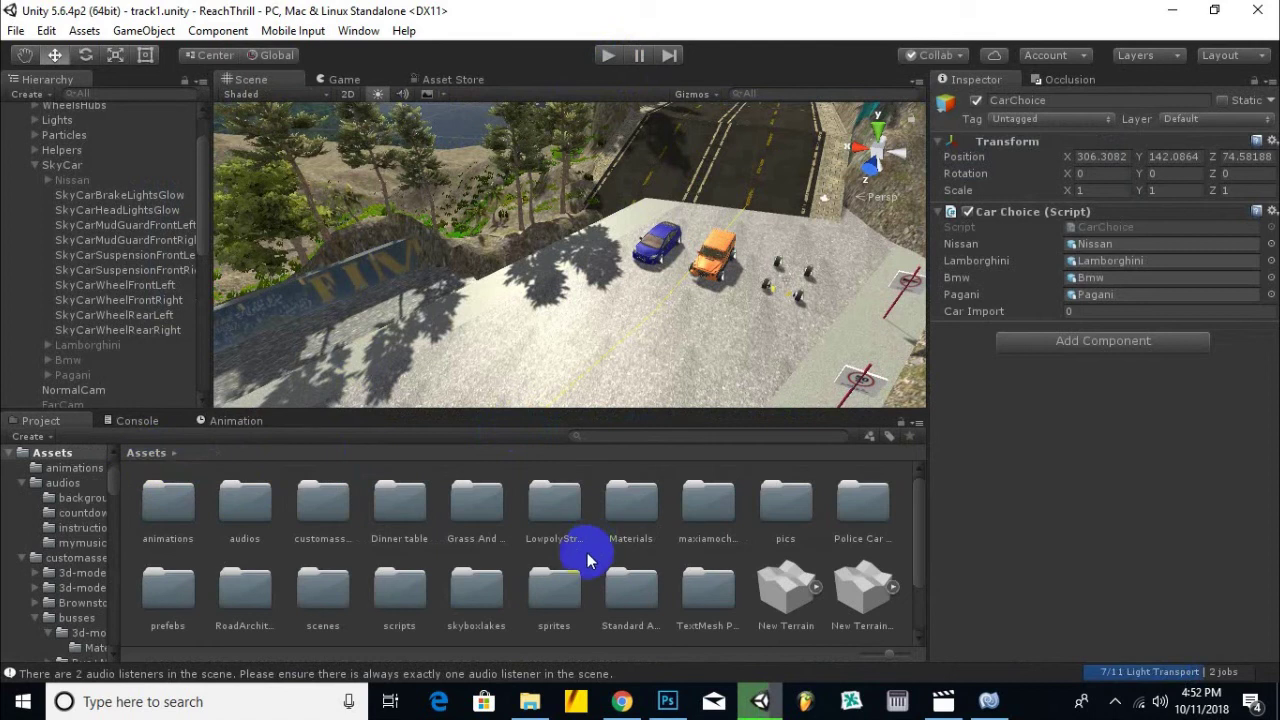
double_click(331, 591)
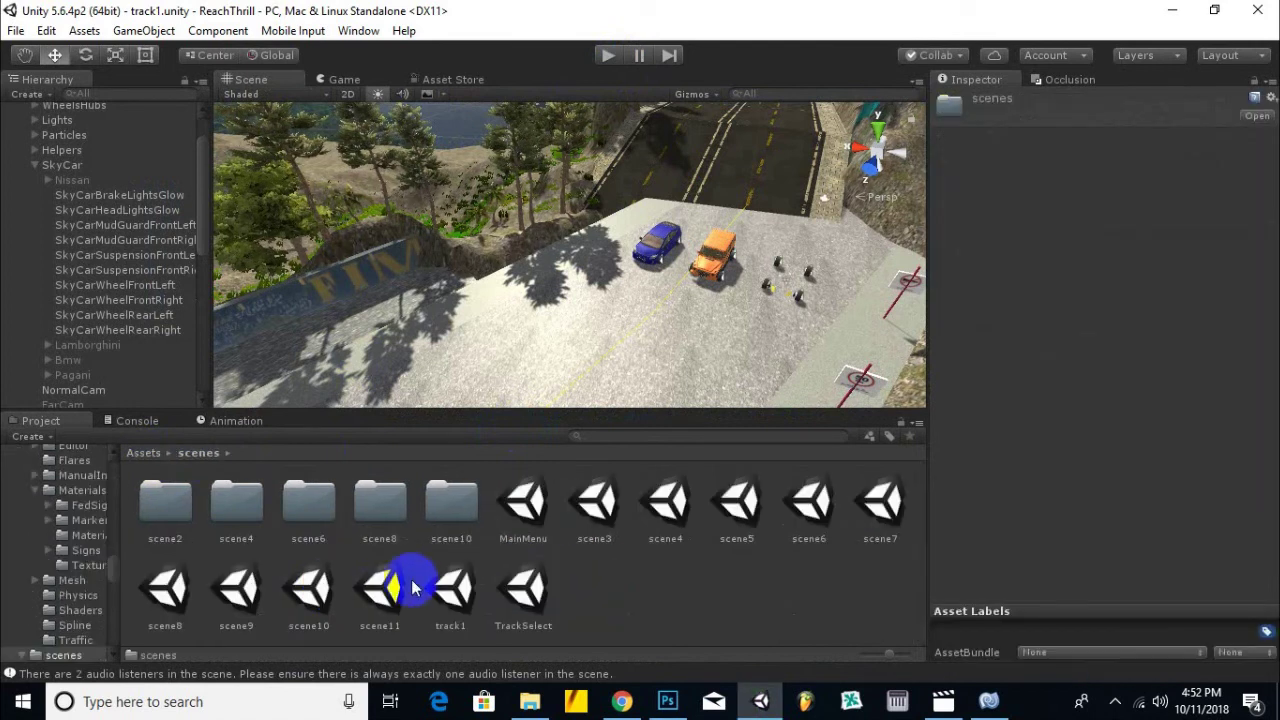
double_click(524, 498)
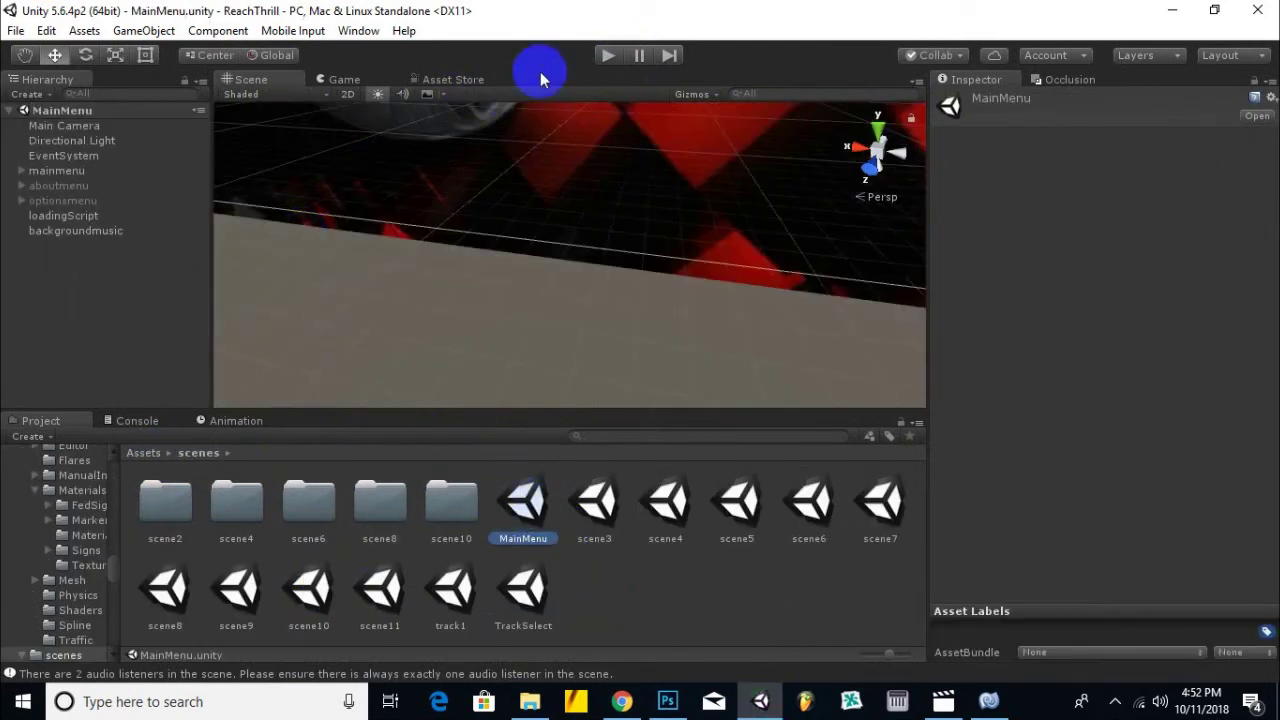
Play-test choosing BMW - Z3 on Track 1, drive the red car, then restart Play mode.
click(609, 55)
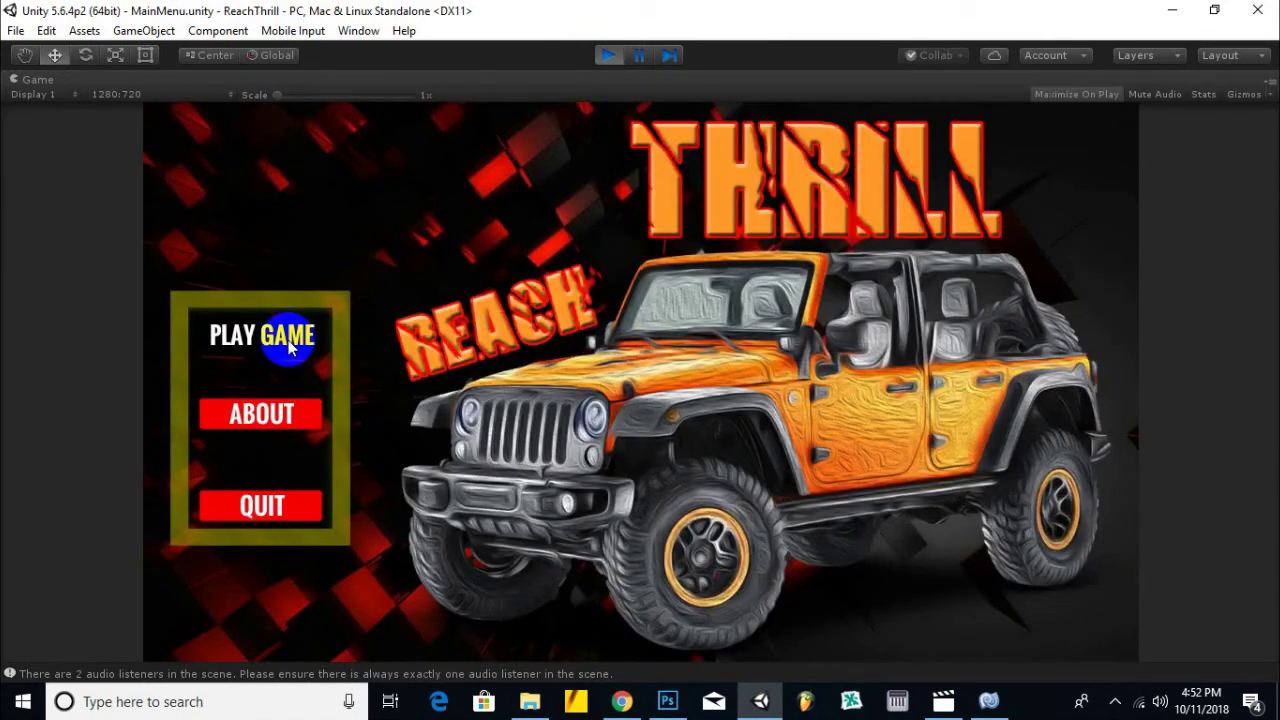
click(292, 338)
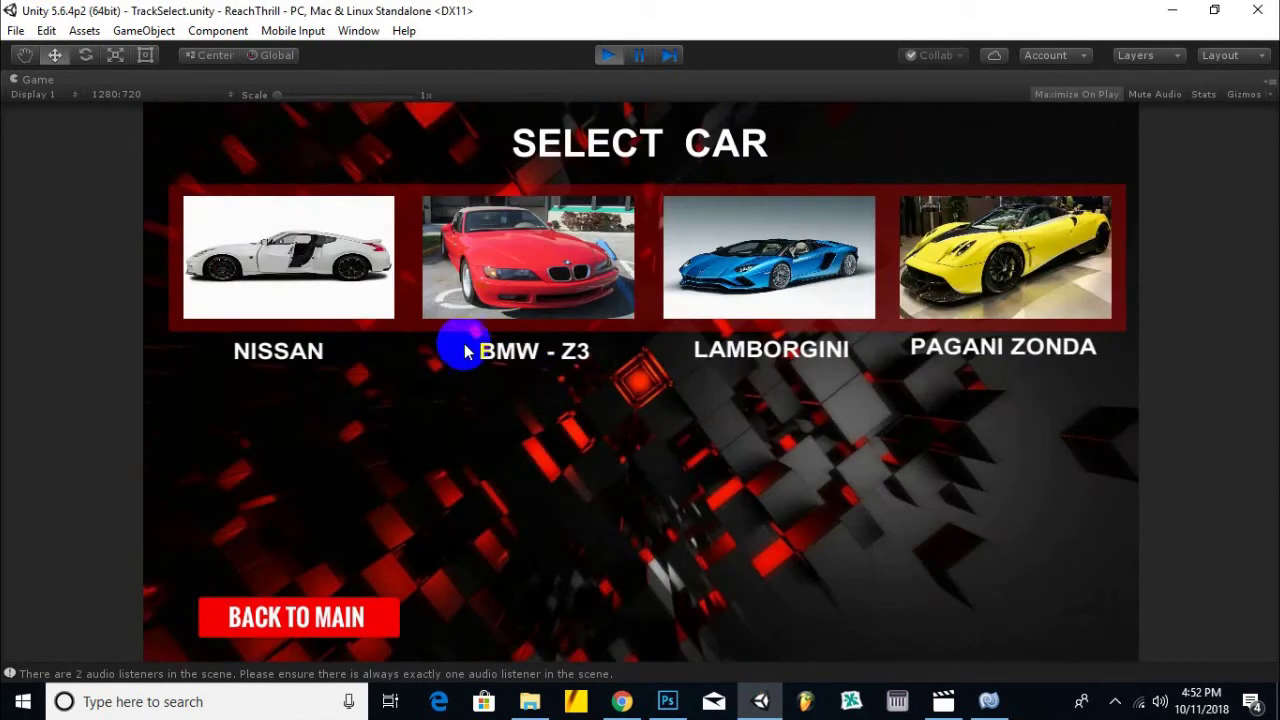
click(395, 295)
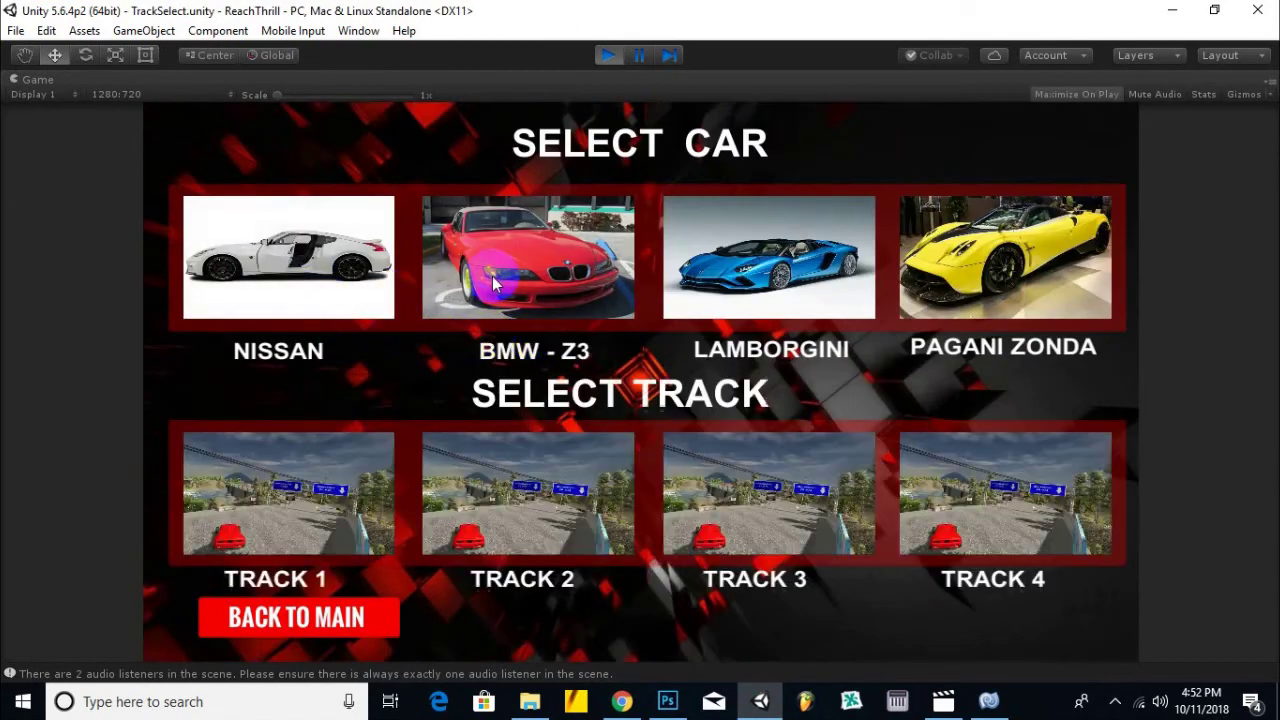
click(281, 454)
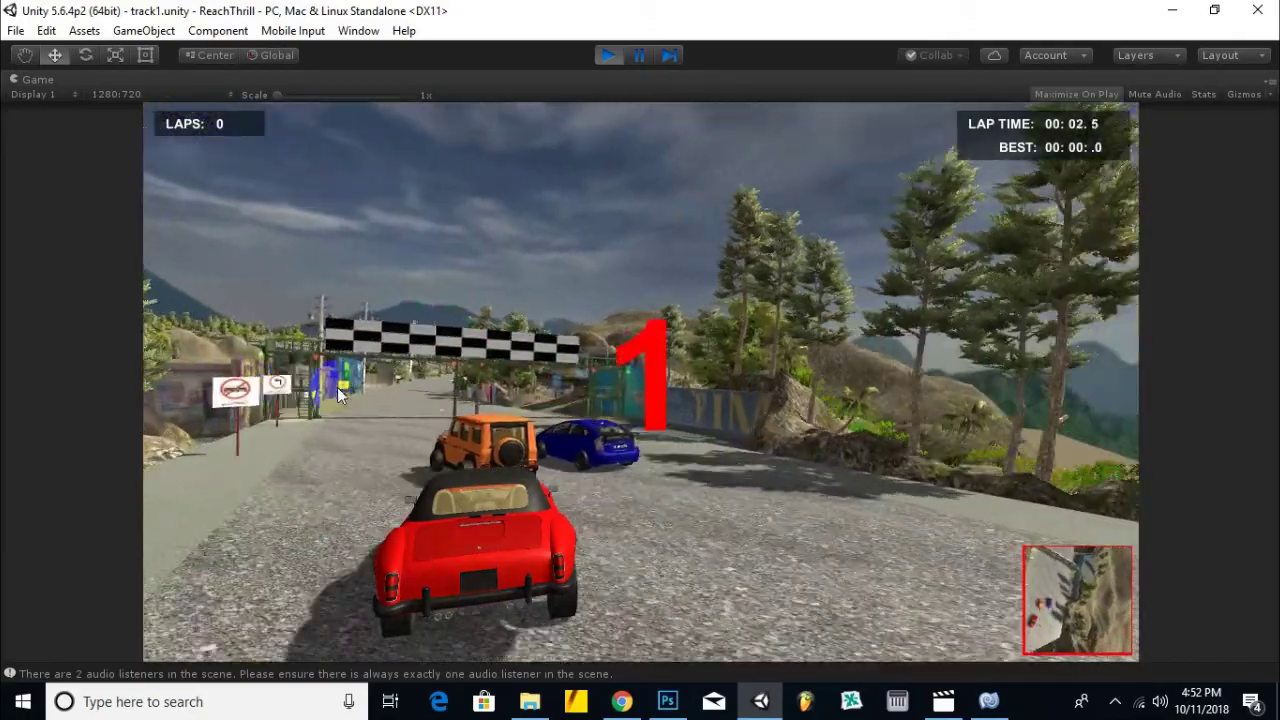
key(Up)
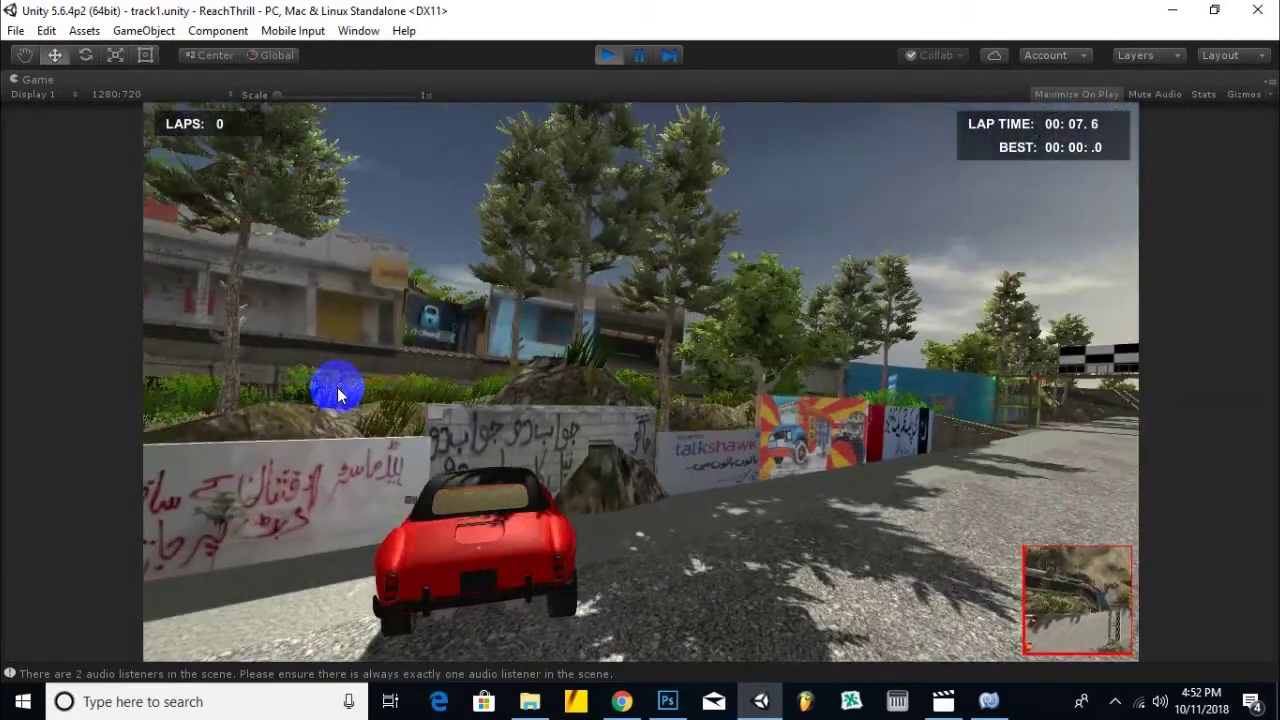
drag(337, 387, 157, 230)
click(608, 55)
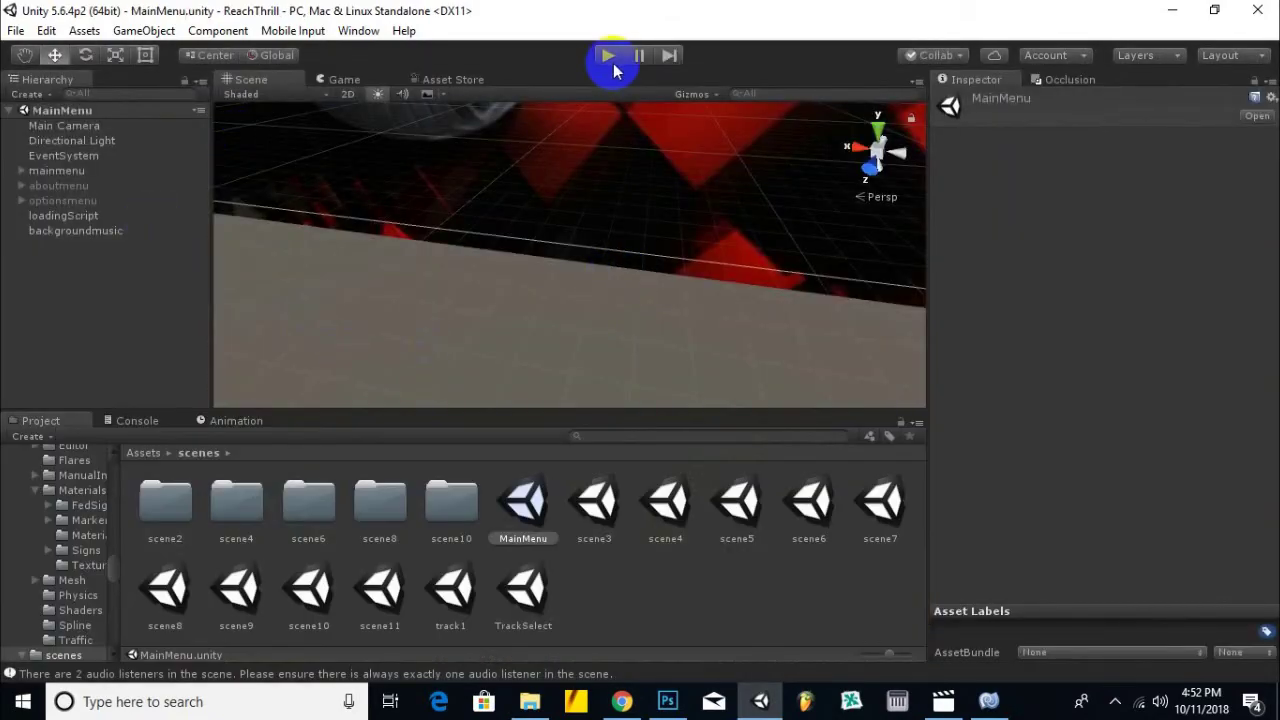
click(611, 68)
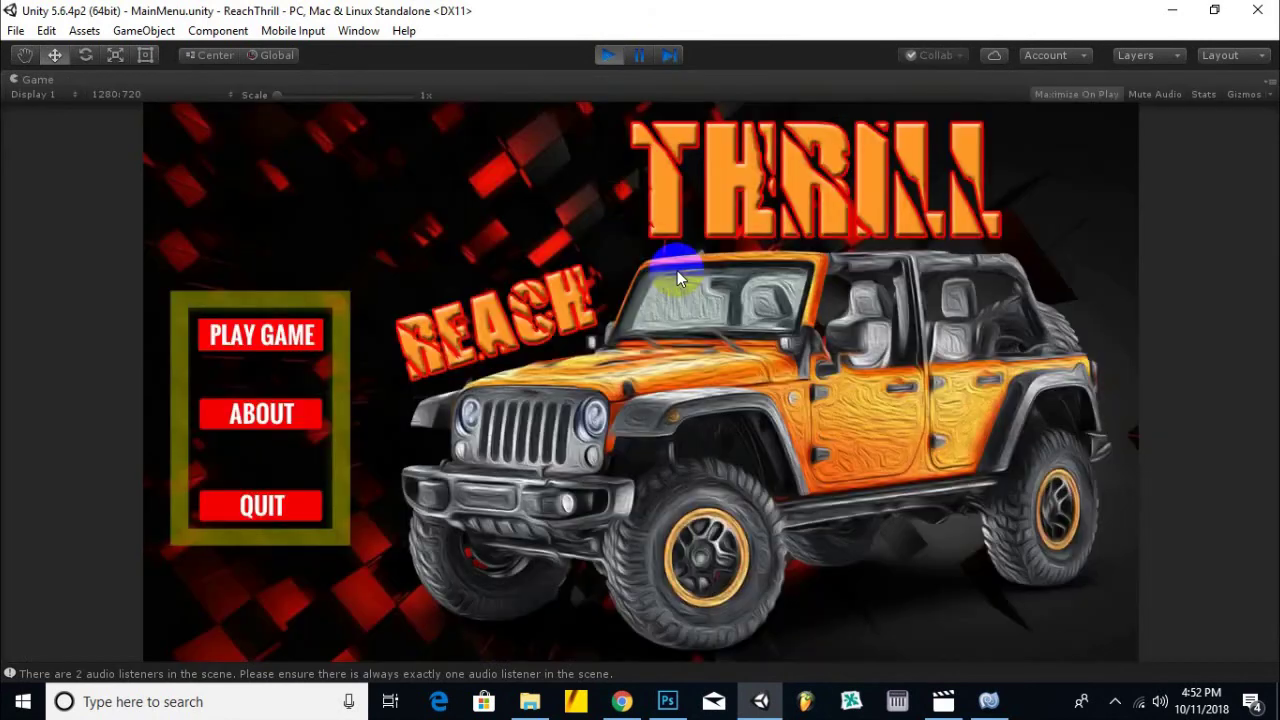
Pick LAMBORGINI and TRACK 1 in the running game to confirm the Lamborghini spawns on track1.
click(325, 330)
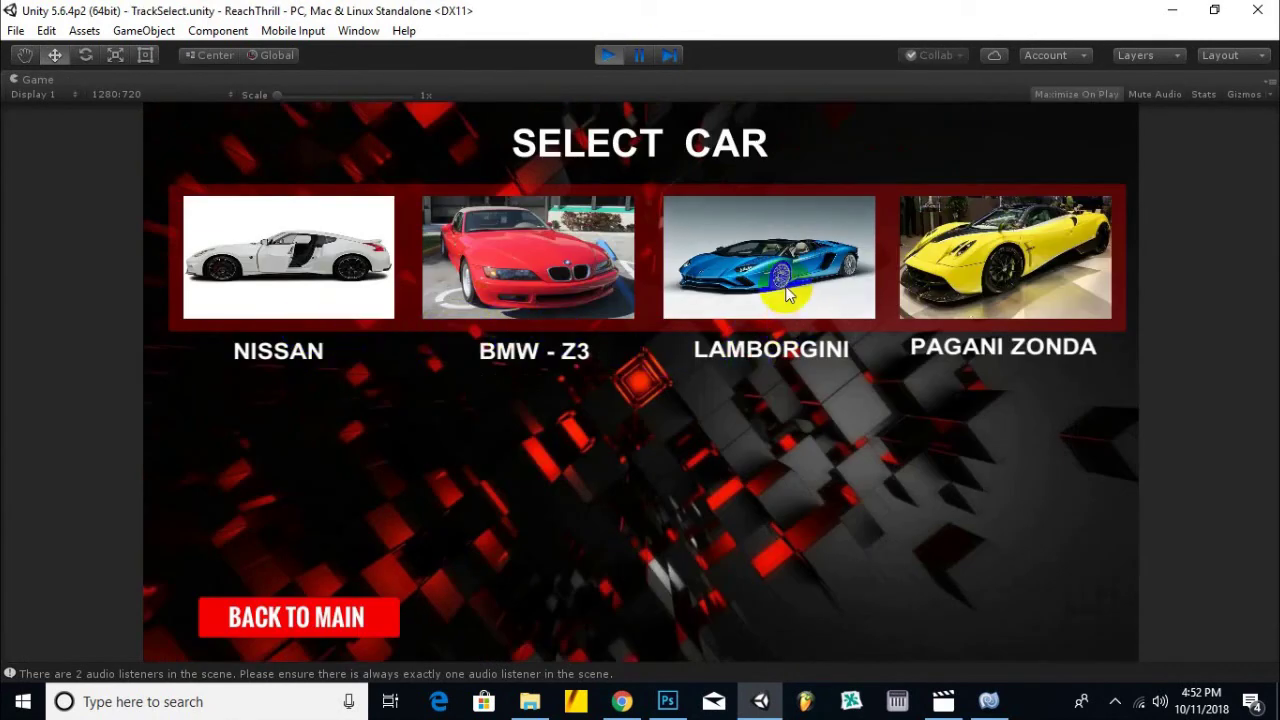
click(787, 293)
click(238, 548)
click(636, 388)
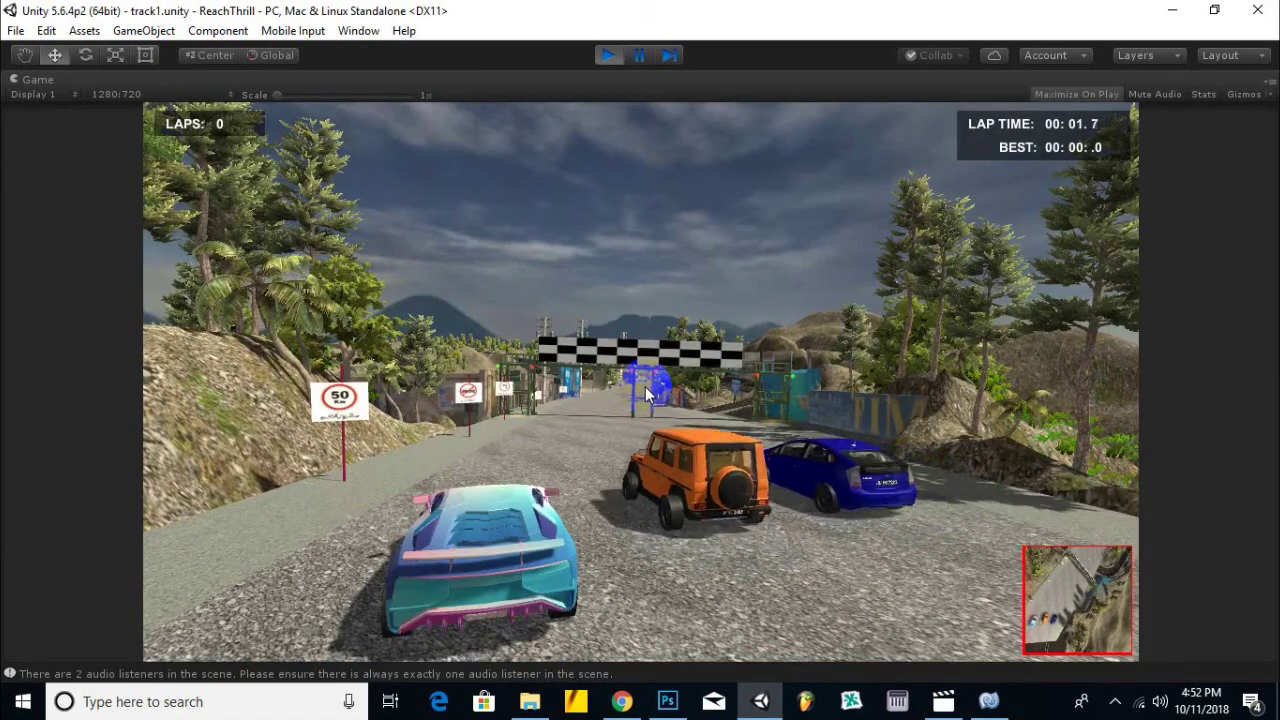